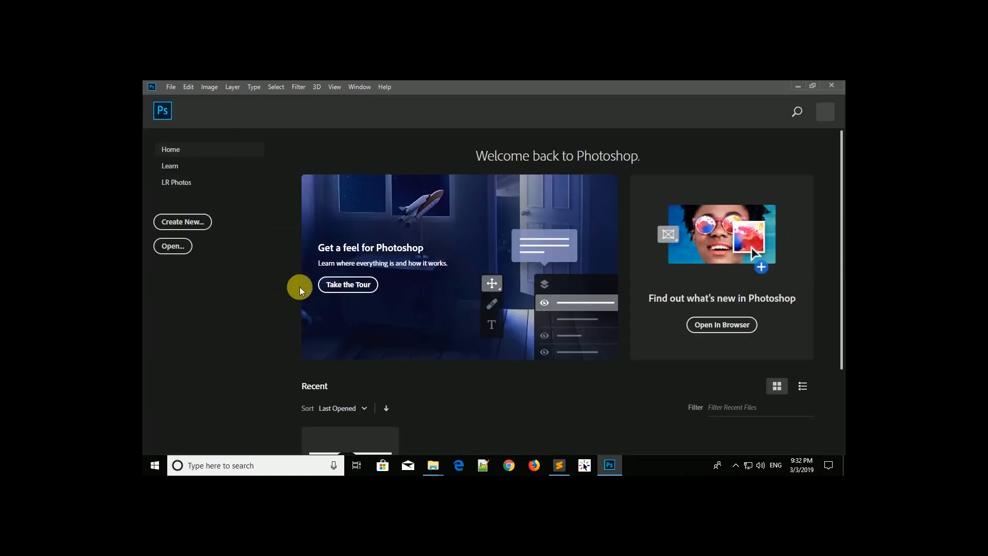
Step: Start a new document and set its size to 5 inches wide by 6 inches high
{"action": "left_click", "coordinate": [170, 87]}
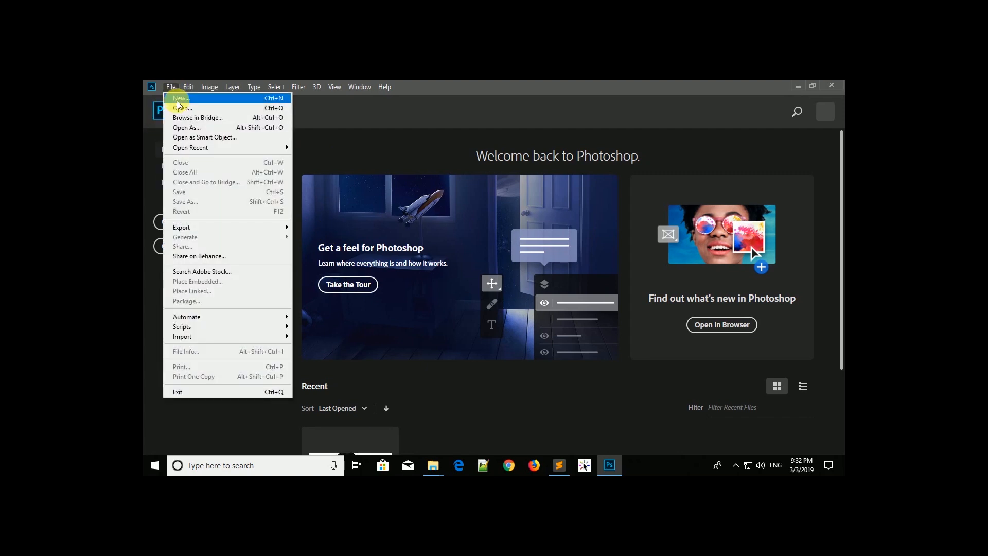
{"action": "left_click", "coordinate": [177, 99]}
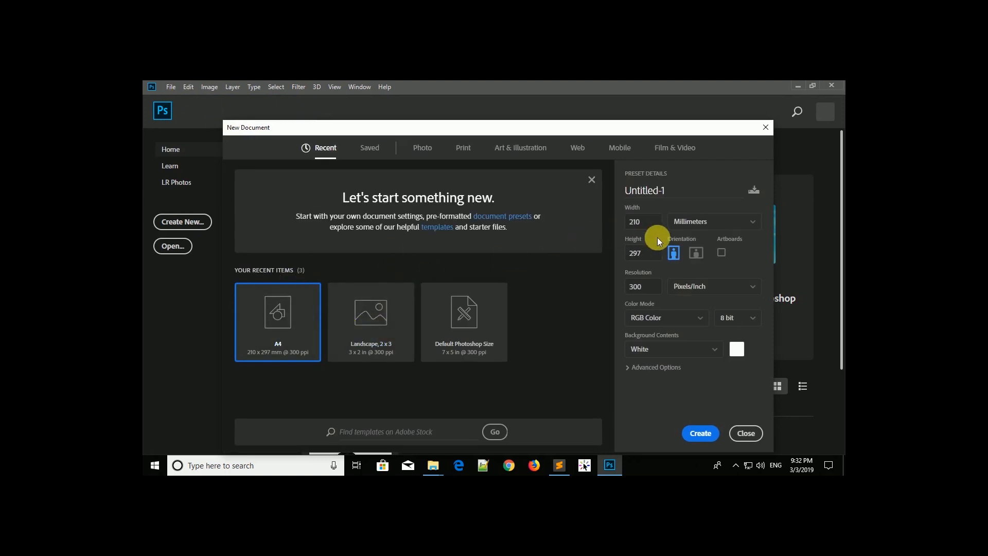
{"action": "left_click", "coordinate": [642, 221]}
{"action": "left_click", "coordinate": [632, 252]}
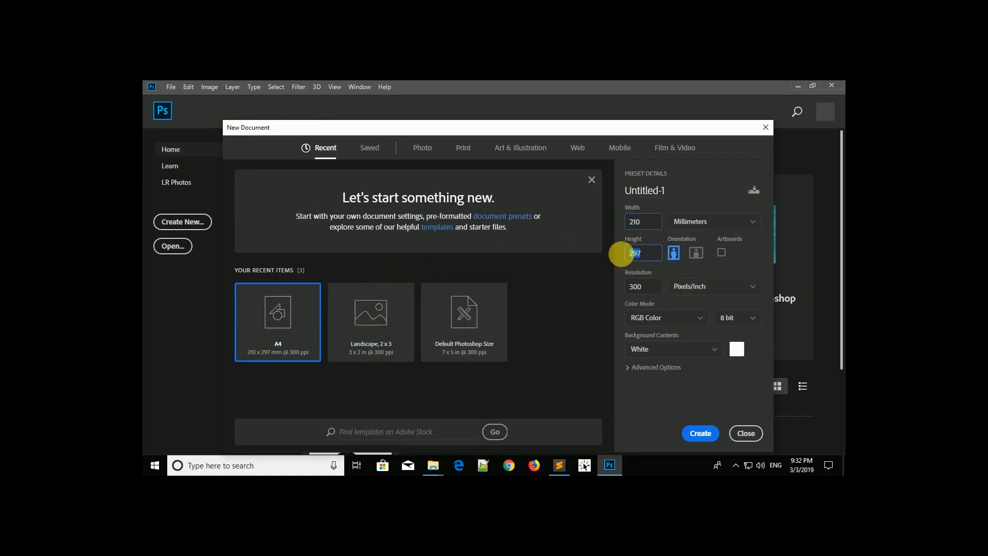
{"action": "left_click", "coordinate": [722, 227]}
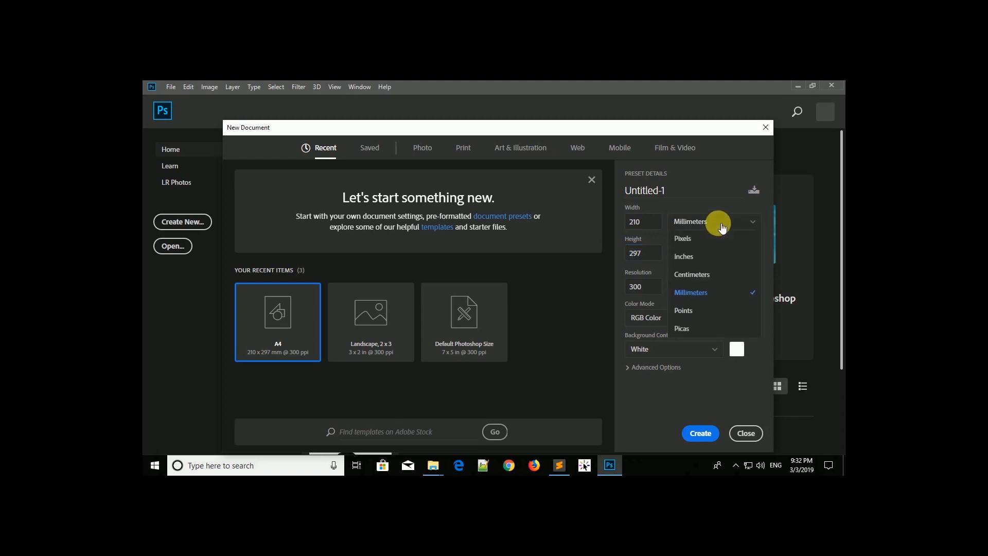
{"action": "left_click", "coordinate": [710, 257]}
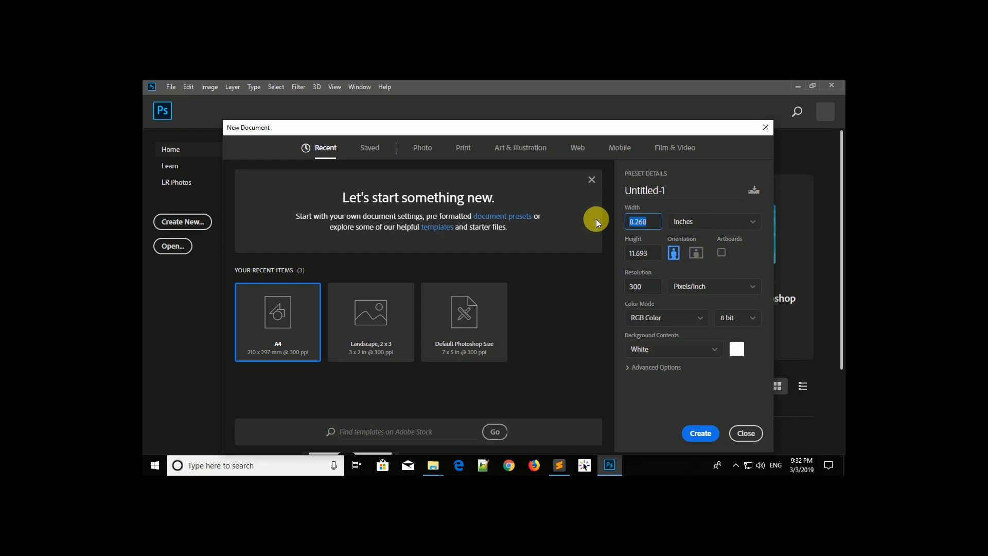
{"action": "type", "text": "5"}
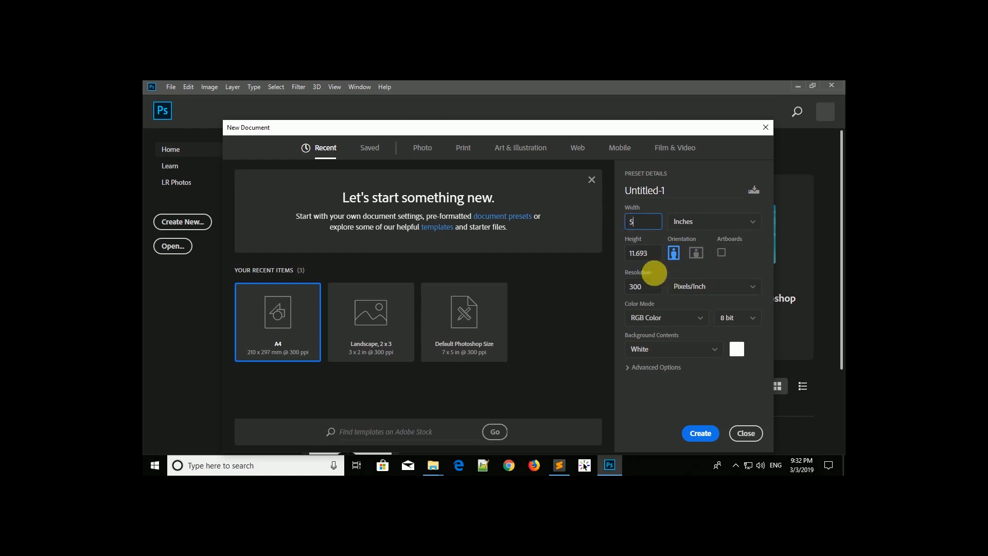
{"action": "key", "text": "Tab"}
{"action": "type", "text": "6"}
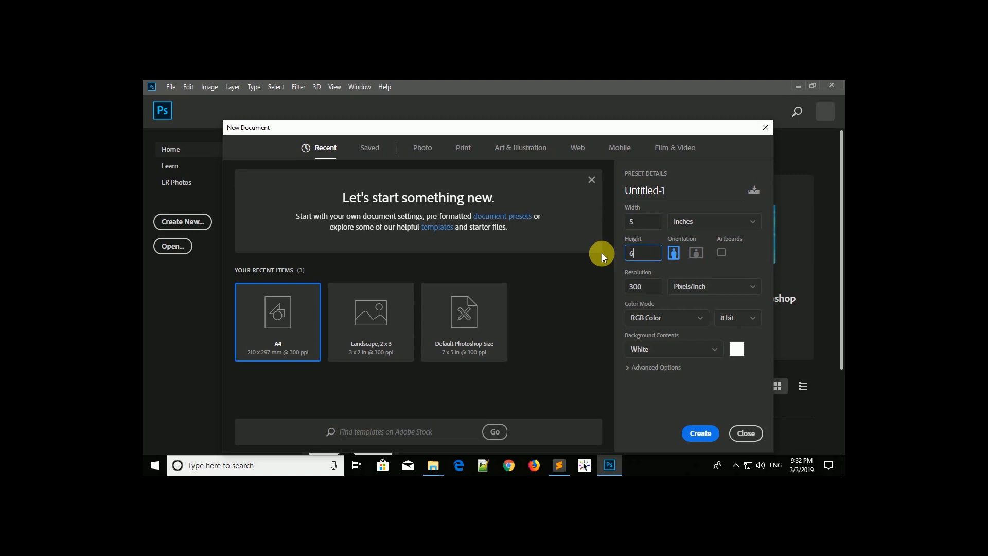
Step: Set the resolution to 500 pixels/inch with RGB Color mode and create the document
{"action": "left_click", "coordinate": [647, 287]}
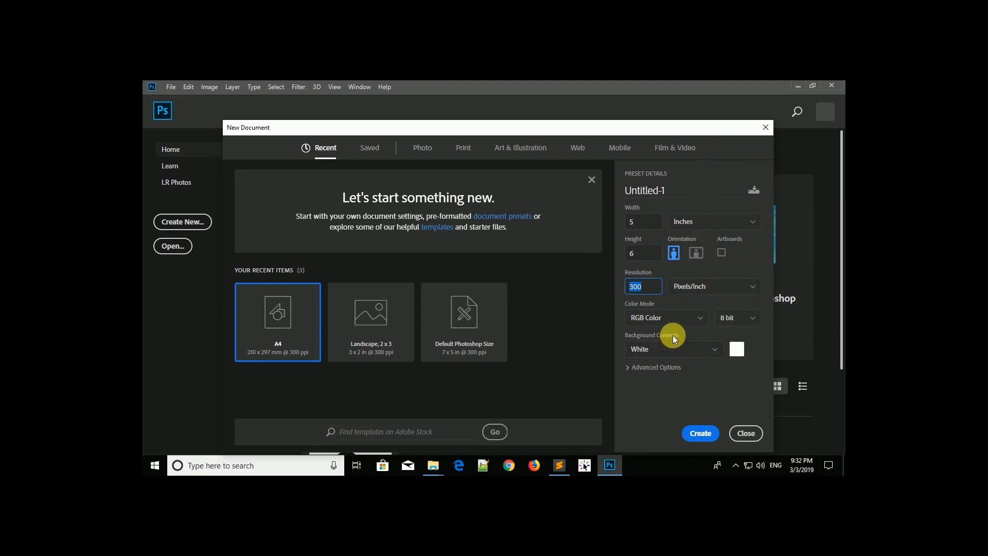
{"action": "left_click", "coordinate": [708, 287]}
{"action": "left_click", "coordinate": [706, 287]}
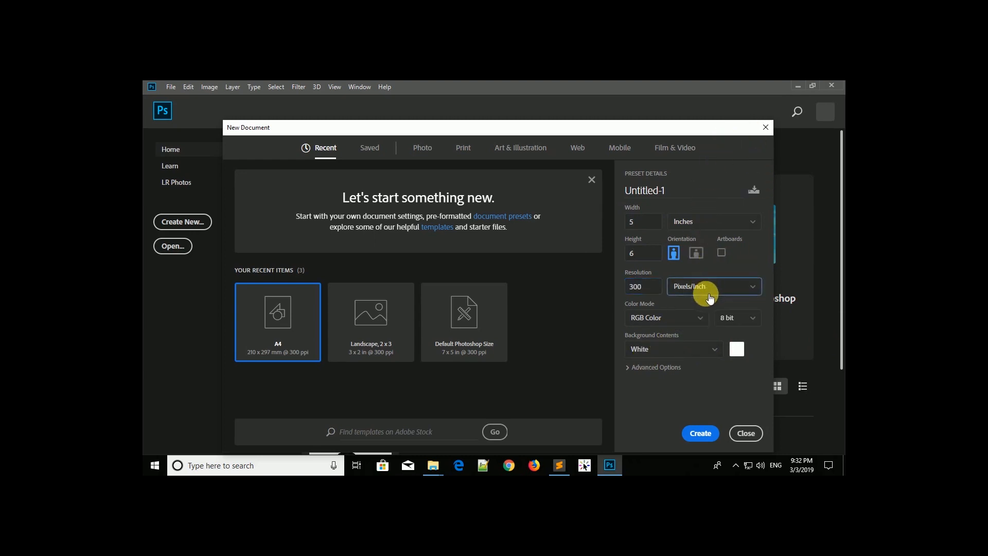
{"action": "left_click", "coordinate": [749, 321]}
{"action": "left_click", "coordinate": [744, 319]}
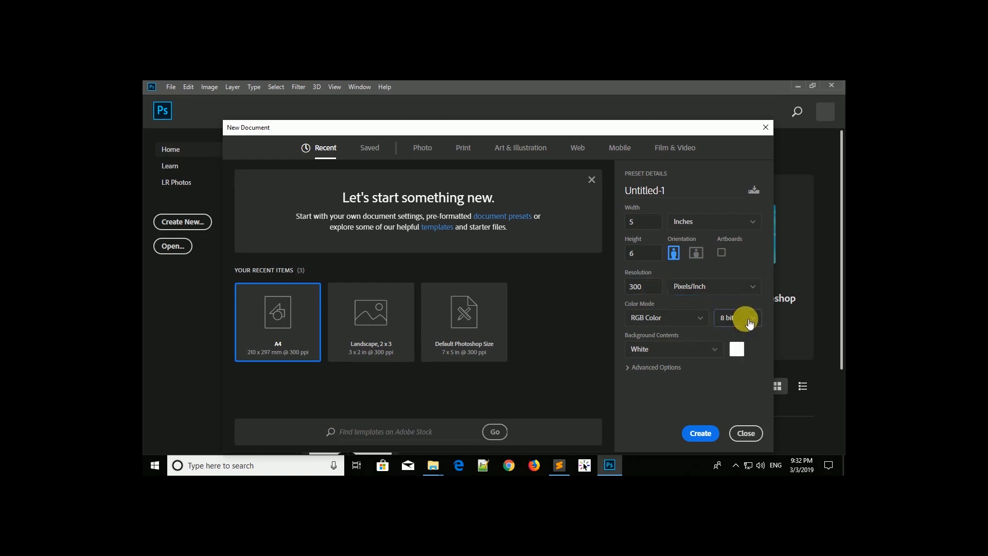
{"action": "left_click", "coordinate": [636, 286]}
{"action": "left_click_drag", "start_coordinate": [636, 287], "coordinate": [653, 286]}
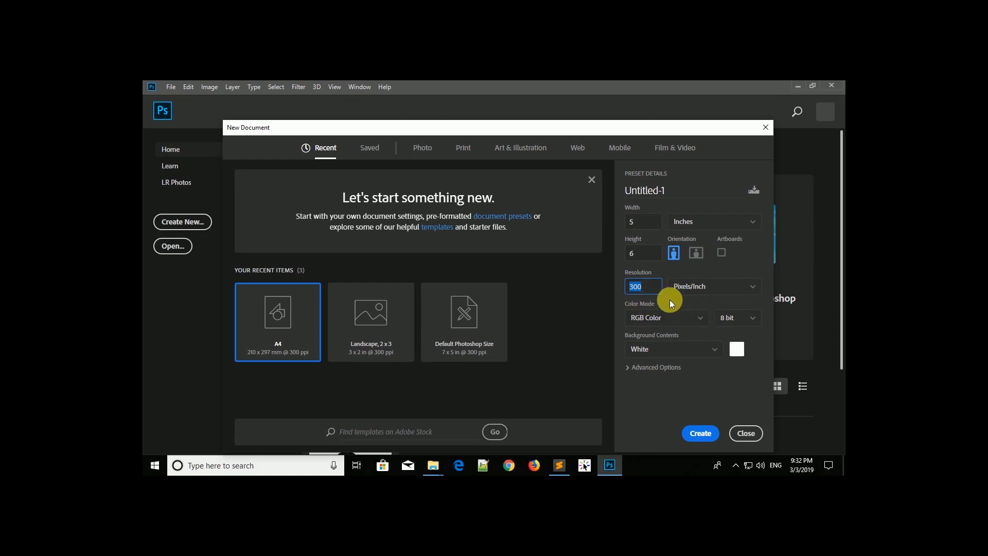
{"action": "type", "text": "50"}
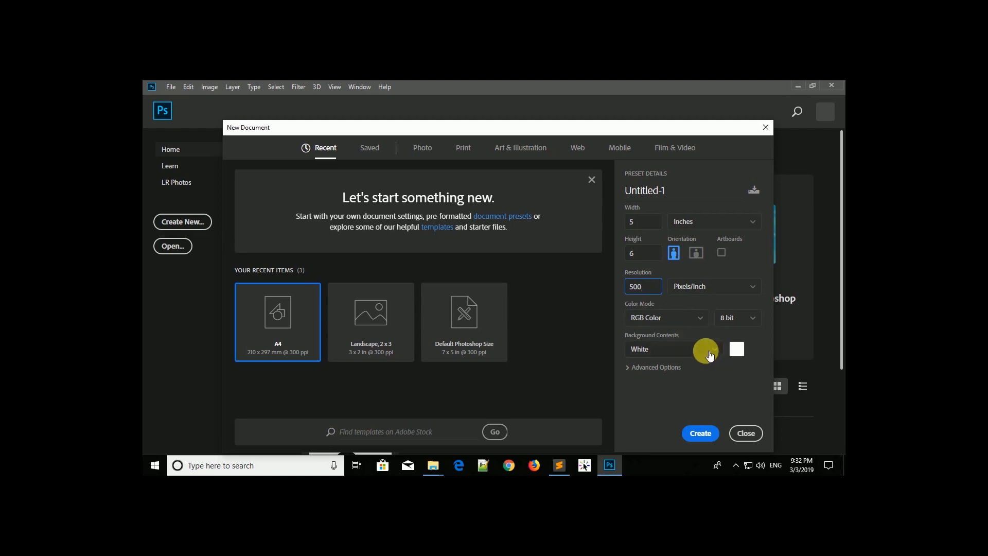
{"action": "left_click", "coordinate": [686, 321]}
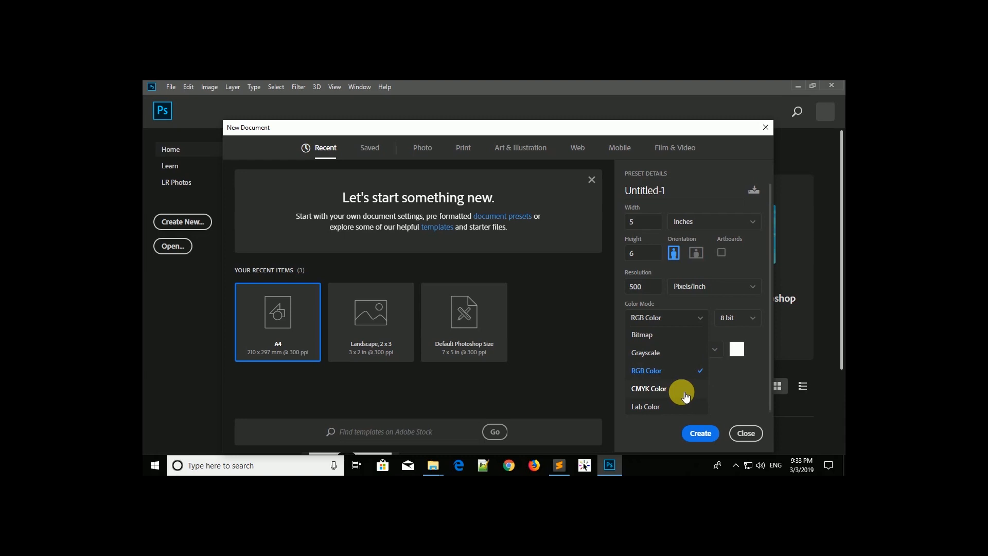
{"action": "left_click", "coordinate": [663, 379]}
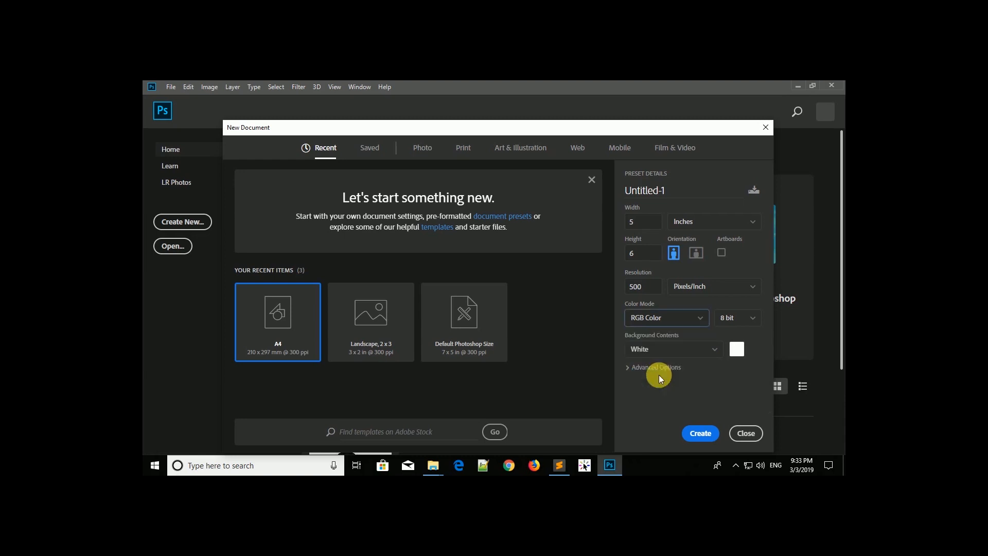
{"action": "left_click", "coordinate": [701, 433]}
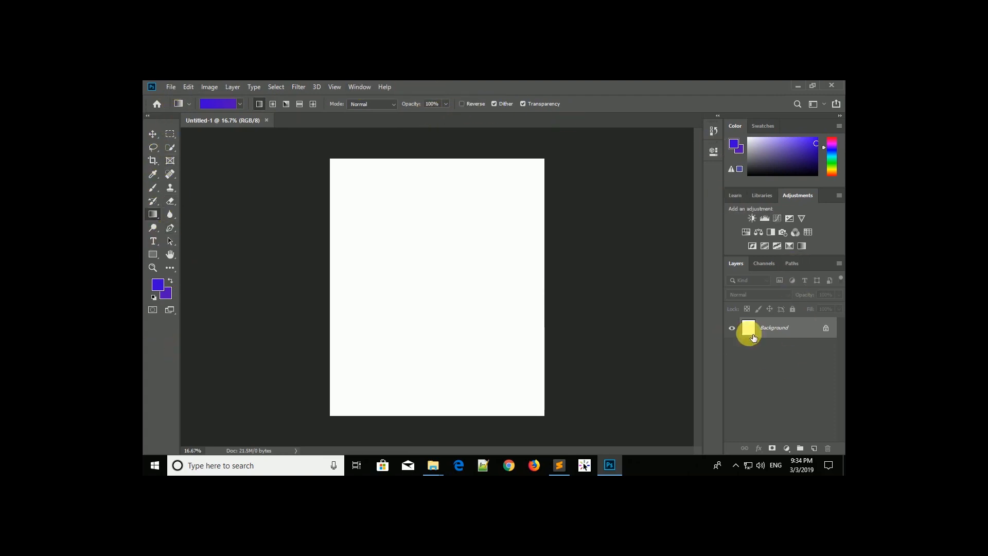
{"action": "left_click_drag", "start_coordinate": [787, 331], "coordinate": [770, 327]}
{"action": "mouse_move", "coordinate": [814, 262]}
{"action": "left_mouse_down"}
{"action": "mouse_move", "coordinate": [685, 259]}
{"action": "mouse_move", "coordinate": [795, 265]}
{"action": "left_mouse_up"}
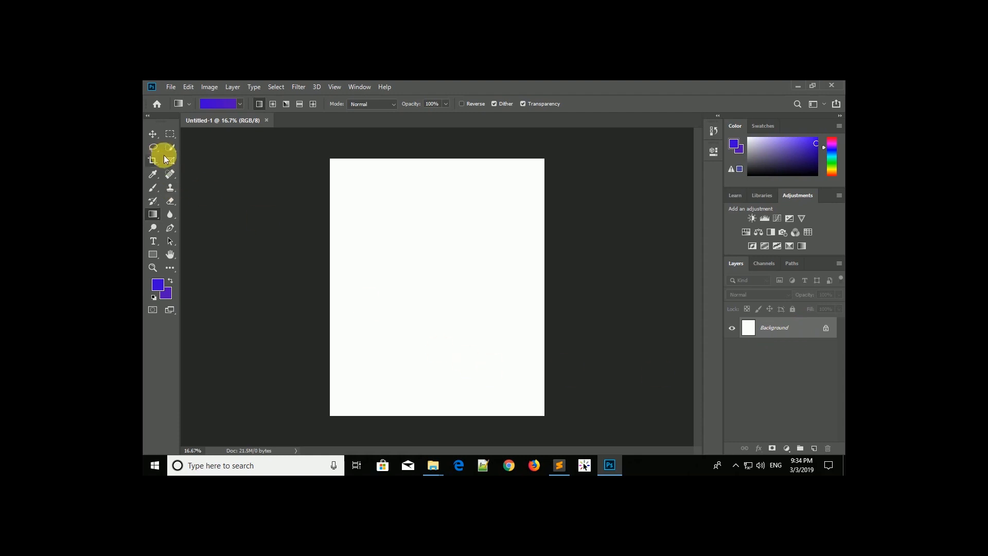
Step: Make a wide rectangular marquee selection in the upper part of the page and add a new layer
{"action": "left_click", "coordinate": [173, 136]}
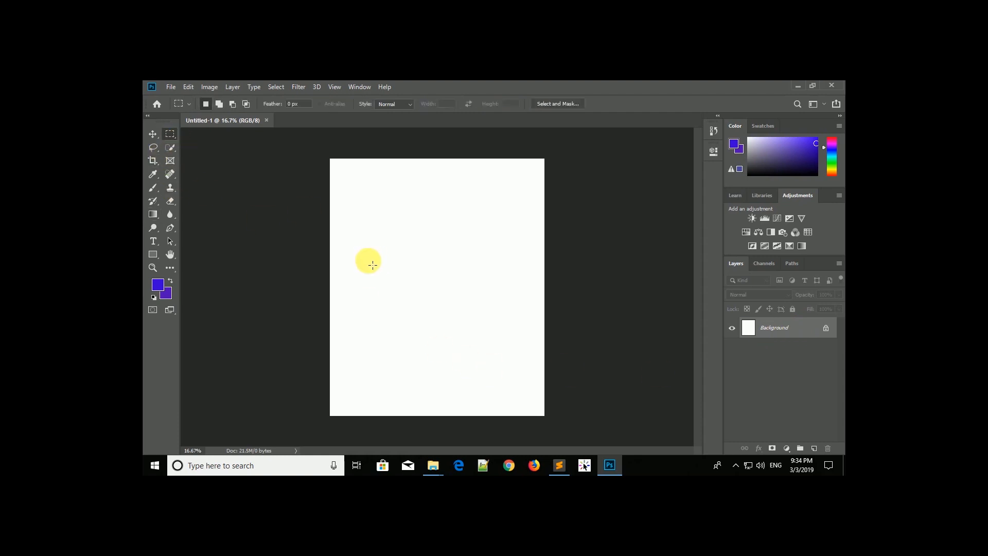
{"action": "right_click", "coordinate": [174, 137]}
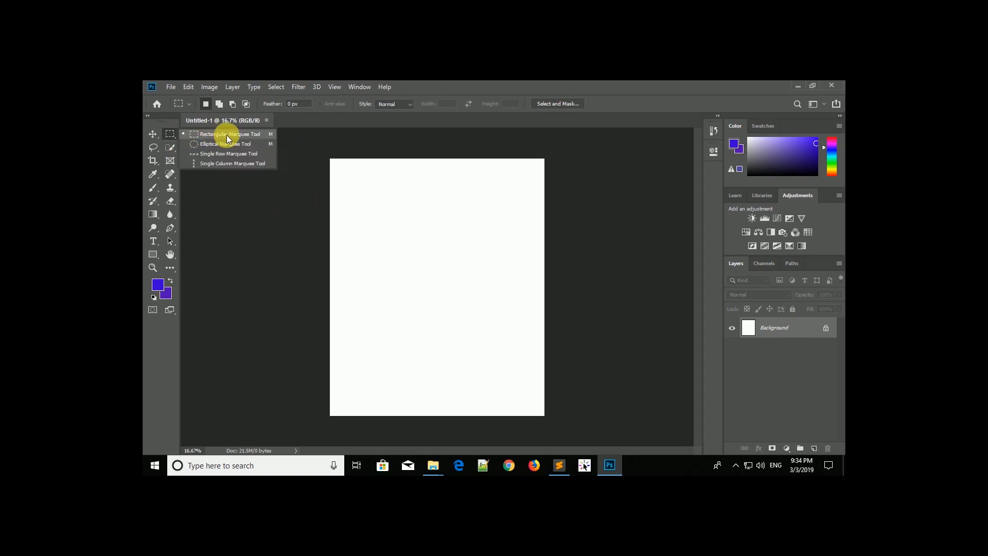
{"action": "left_click", "coordinate": [171, 138]}
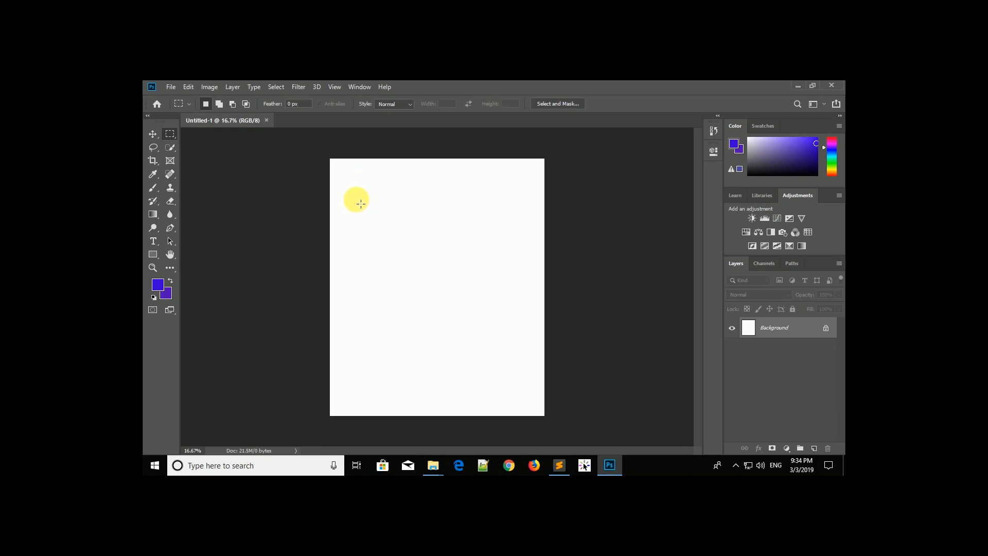
{"action": "left_click_drag", "start_coordinate": [351, 192], "coordinate": [485, 275]}
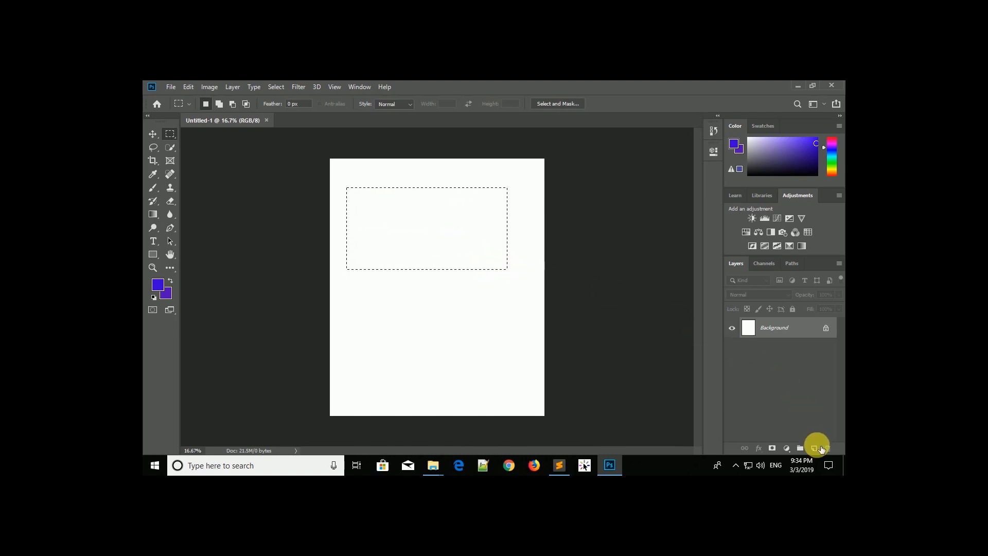
{"action": "left_click", "coordinate": [820, 447]}
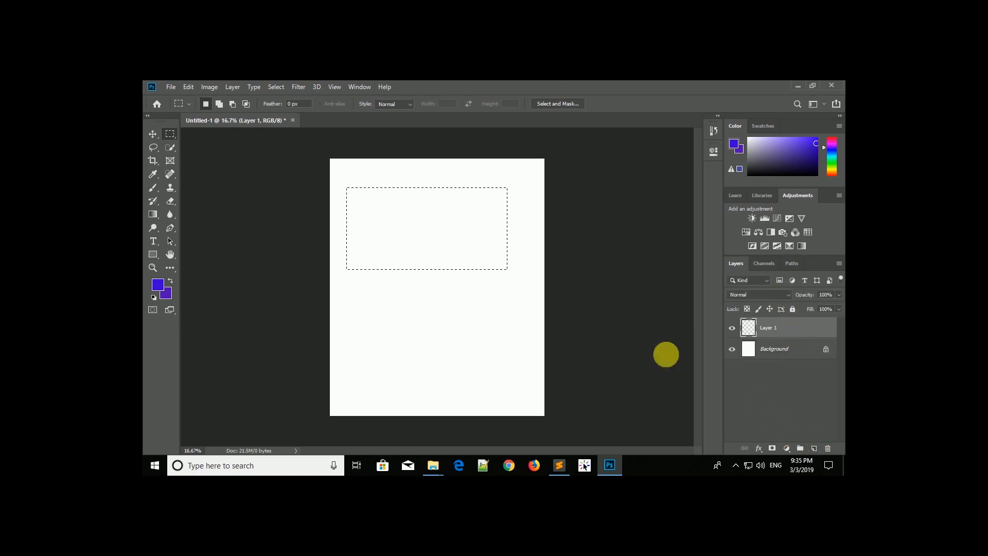
Step: Fill the rectangular selection on the new layer with foreground color #3e06f5 and clear the selection
{"action": "key", "text": "x"}
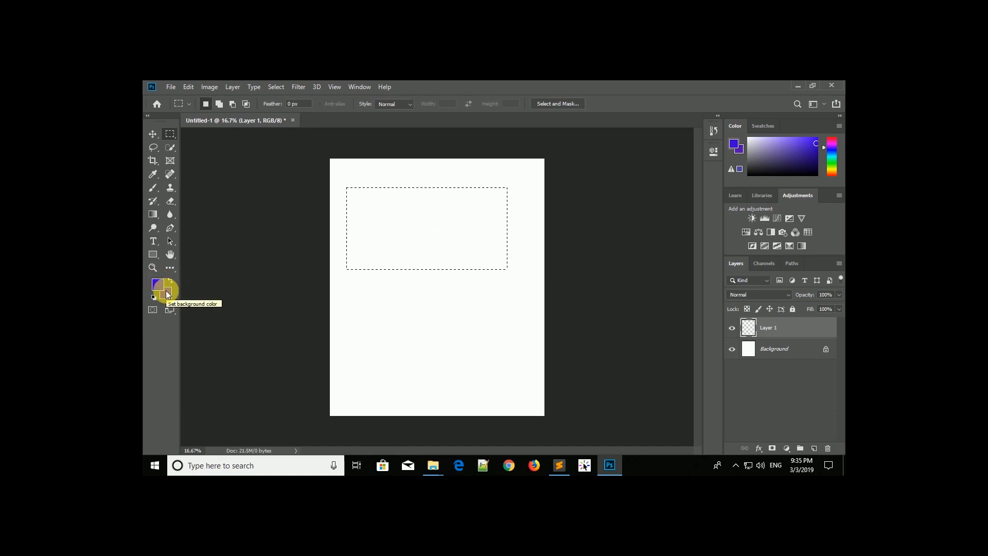
{"action": "key", "text": "x"}
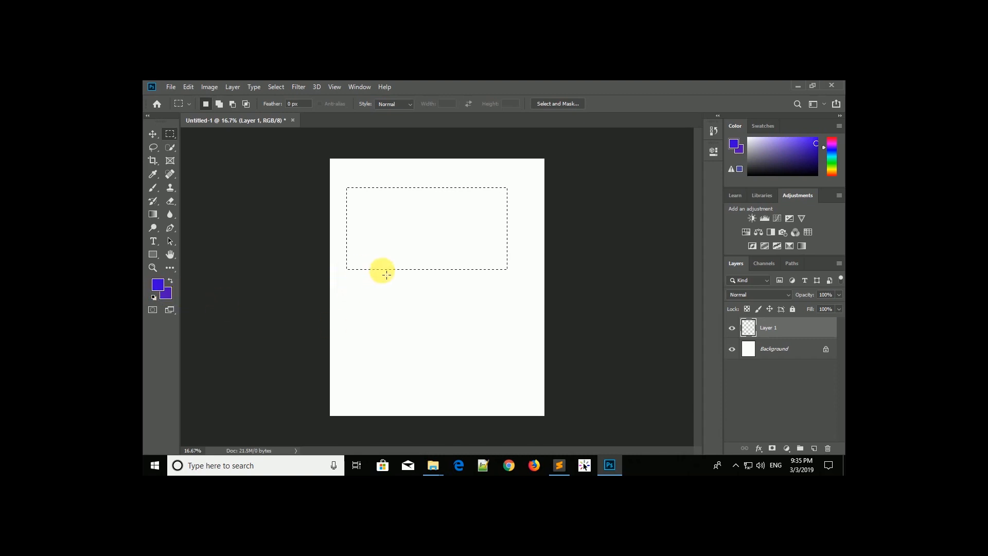
{"action": "left_click", "coordinate": [158, 283]}
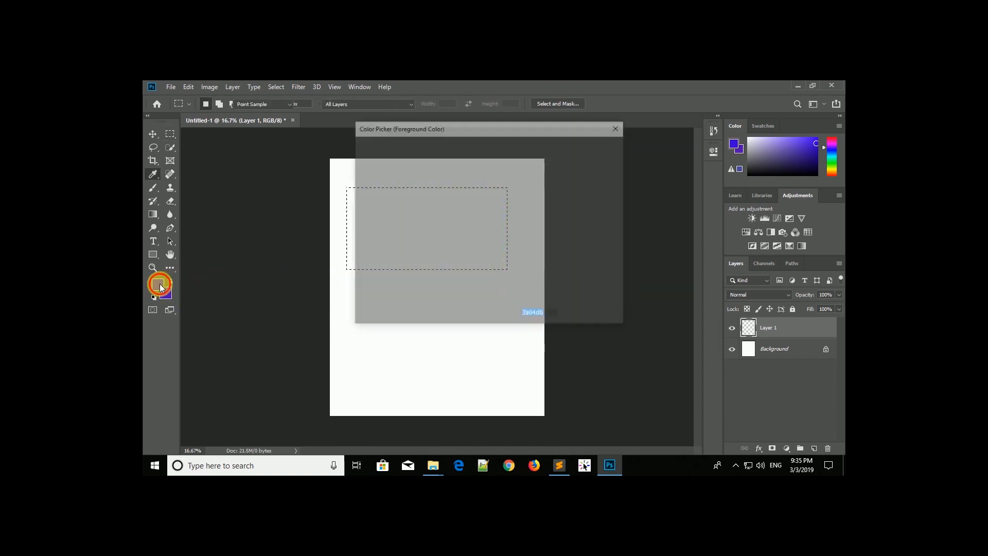
{"action": "left_click", "coordinate": [496, 189]}
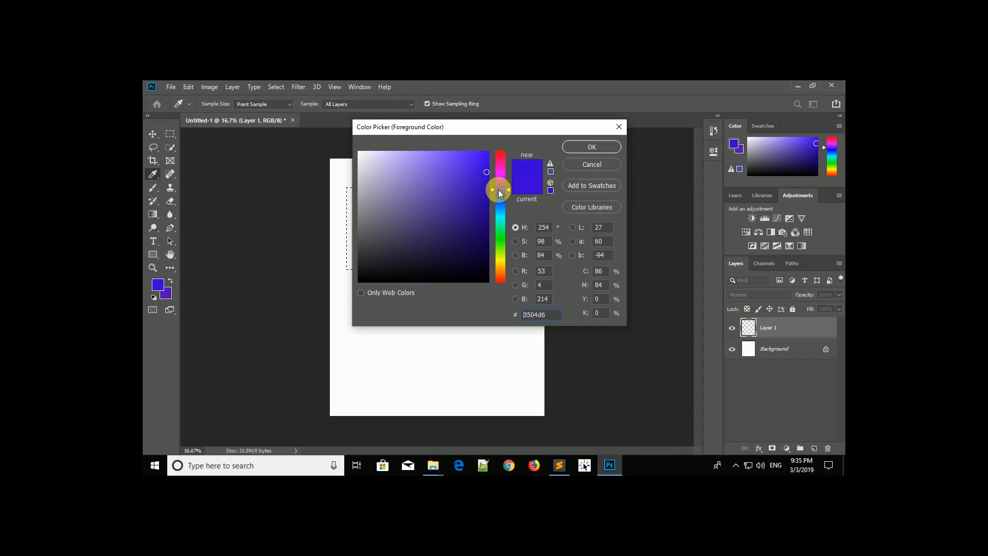
{"action": "left_click", "coordinate": [483, 166]}
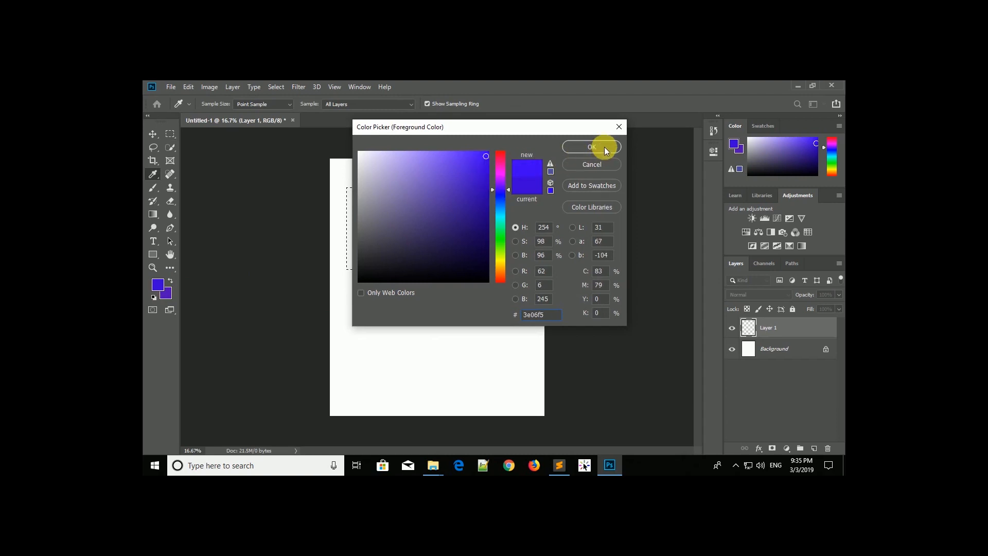
{"action": "left_click", "coordinate": [597, 147]}
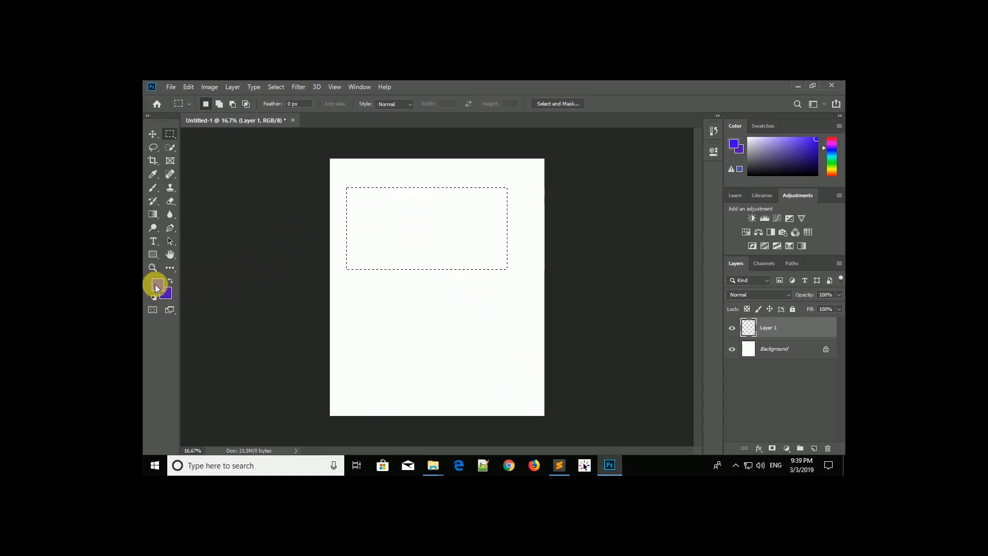
{"action": "key", "text": "alt+BackSpace"}
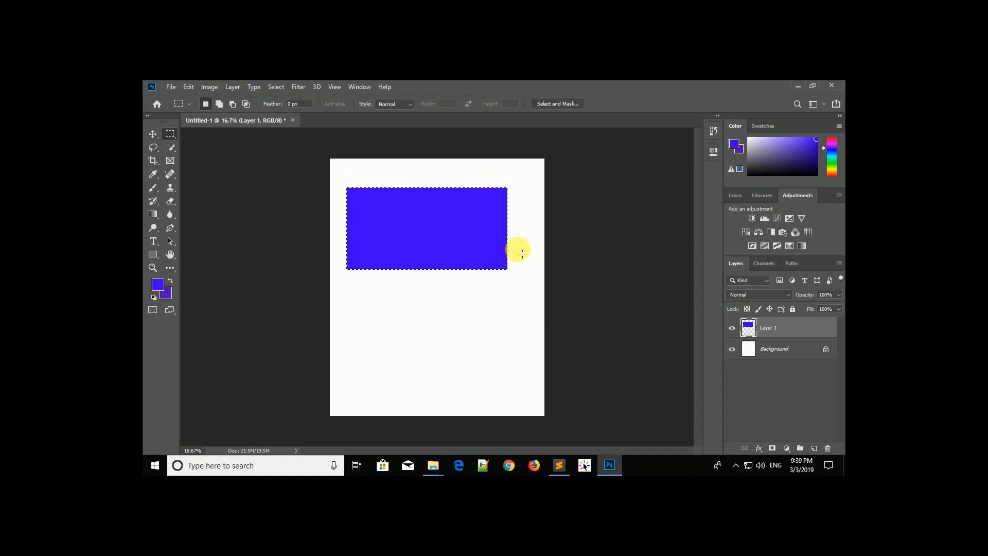
{"action": "left_click", "coordinate": [479, 281]}
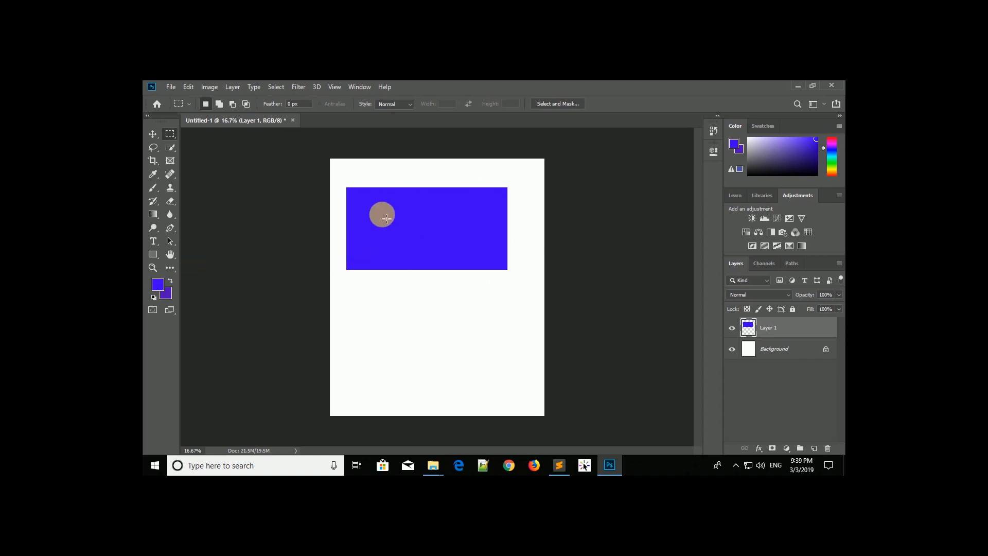
Step: Make a circular marquee selection inside the blue rectangle and fill it on a new layer with the background color
{"action": "right_click", "coordinate": [176, 135]}
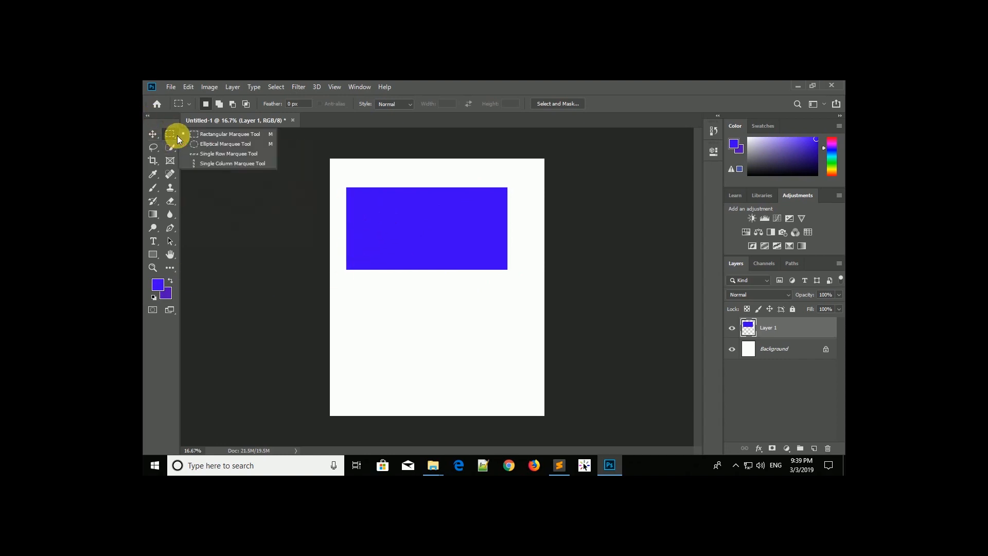
{"action": "left_click", "coordinate": [217, 144]}
{"action": "left_click_drag", "start_coordinate": [387, 195], "coordinate": [450, 251]}
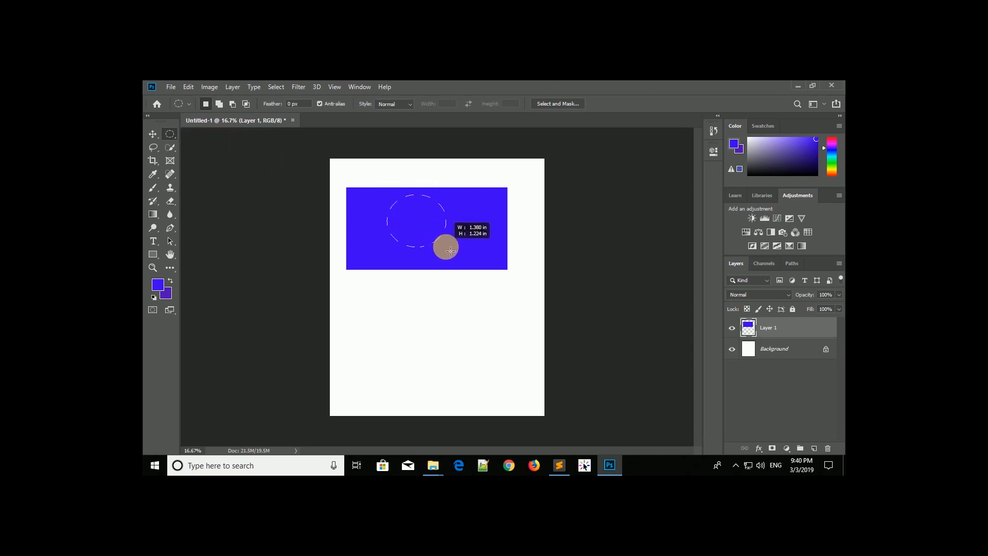
{"action": "left_click_drag", "start_coordinate": [450, 250], "coordinate": [466, 272]}
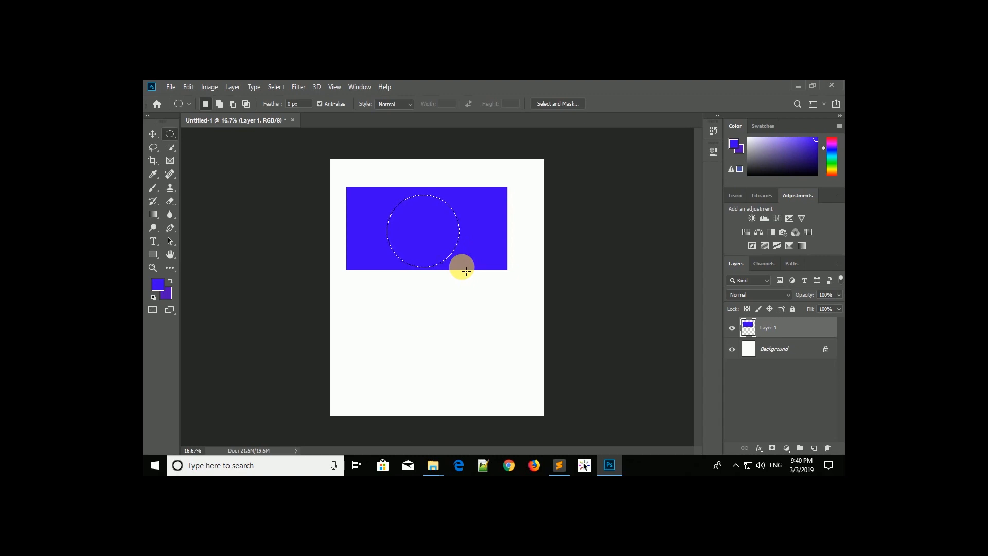
{"action": "left_click", "coordinate": [814, 449]}
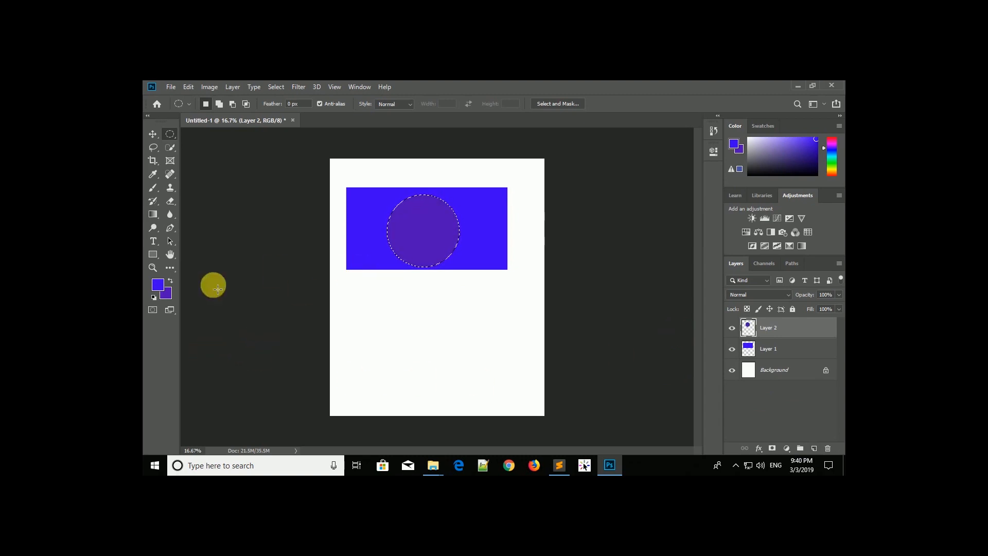
Step: Set the background color to a bright red and return to the Elliptical Marquee tool
{"action": "key", "text": "i"}
{"action": "left_click", "coordinate": [165, 297]}
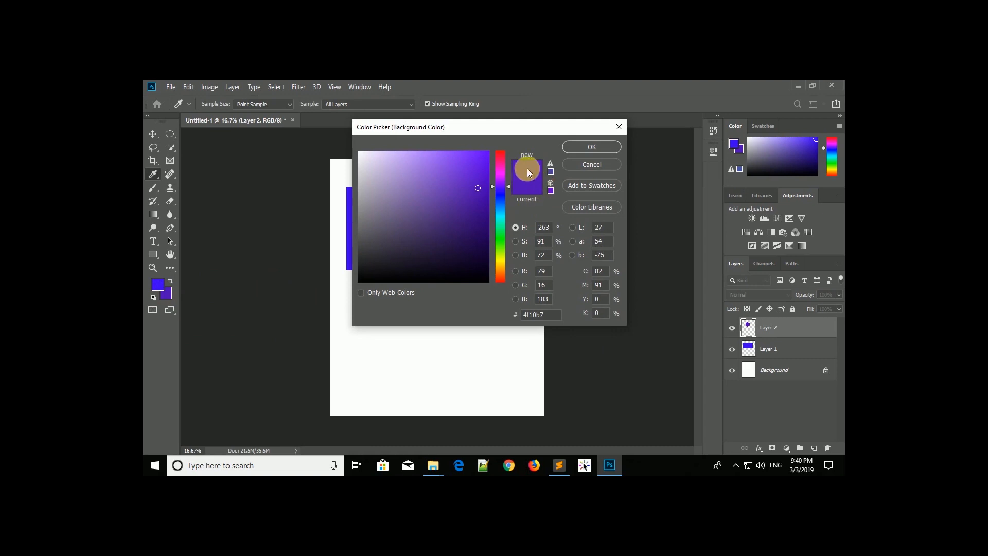
{"action": "left_click", "coordinate": [501, 160]}
{"action": "left_click", "coordinate": [445, 161]}
{"action": "left_click", "coordinate": [480, 161]}
{"action": "left_click", "coordinate": [498, 152]}
{"action": "left_click", "coordinate": [482, 159]}
{"action": "left_click", "coordinate": [586, 148]}
{"action": "key", "text": "m"}
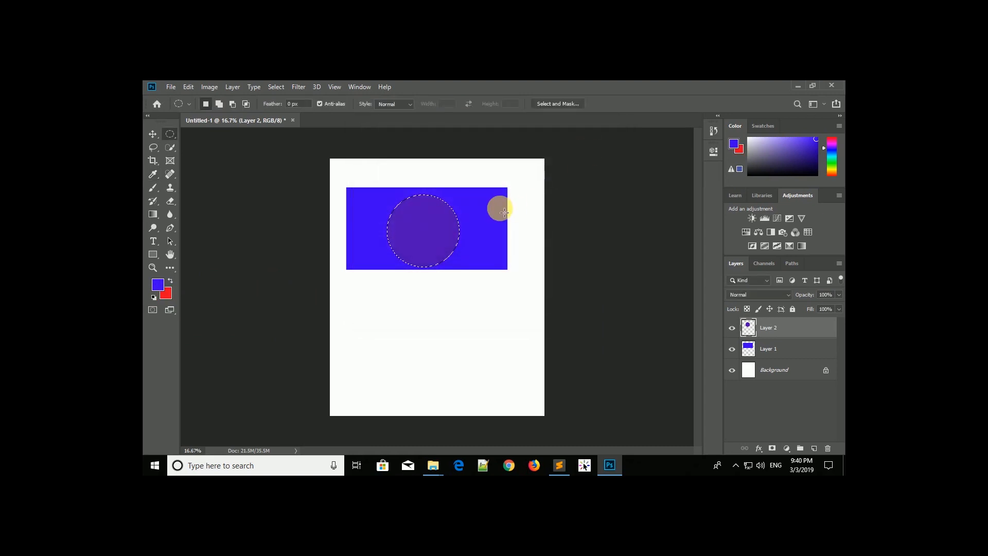
Step: Fill the circular selection with the red background color, clear the selection, and move the circle slightly upward inside the blue rectangle
{"action": "key", "text": "ctrl+BackSpace"}
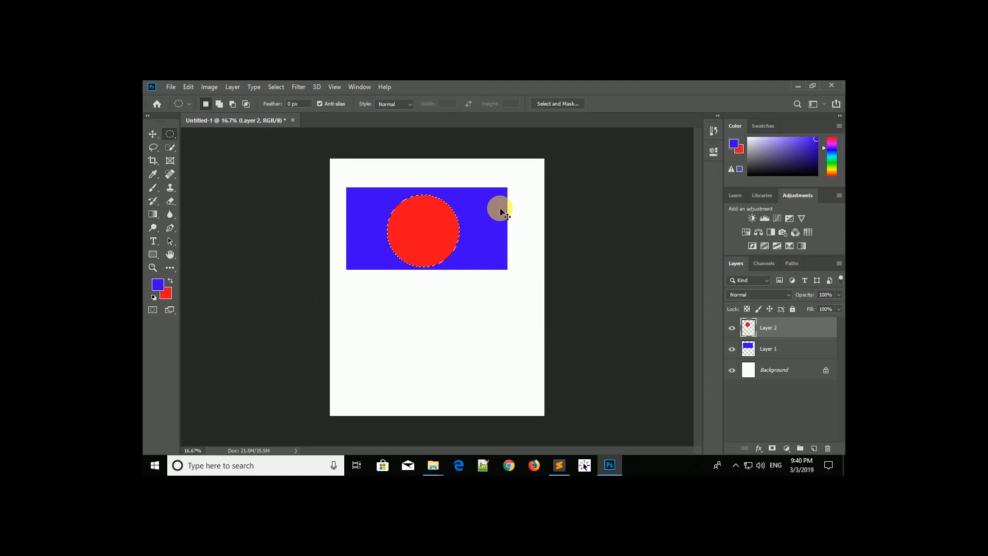
{"action": "key", "text": "ctrl+d"}
{"action": "left_click", "coordinate": [153, 133]}
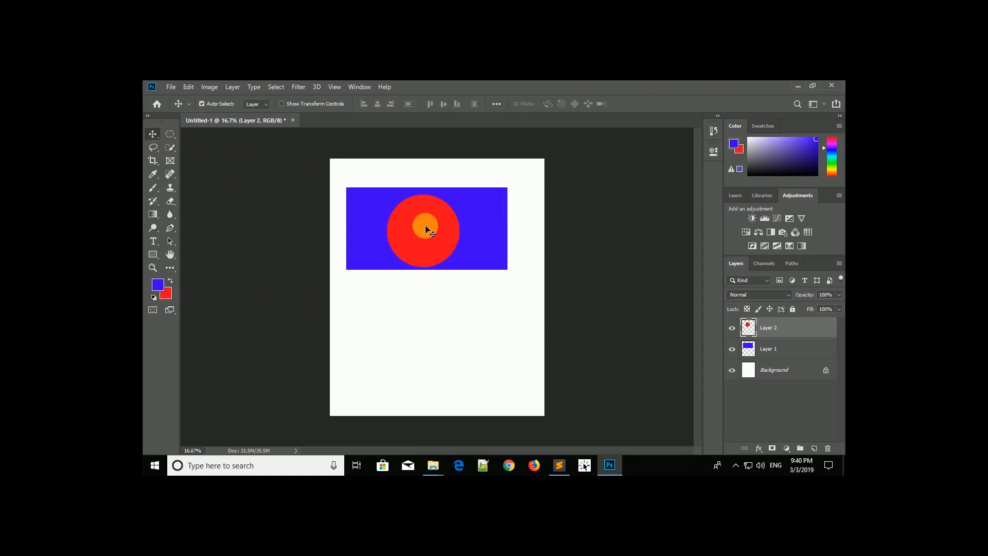
{"action": "left_click_drag", "start_coordinate": [432, 224], "coordinate": [431, 216]}
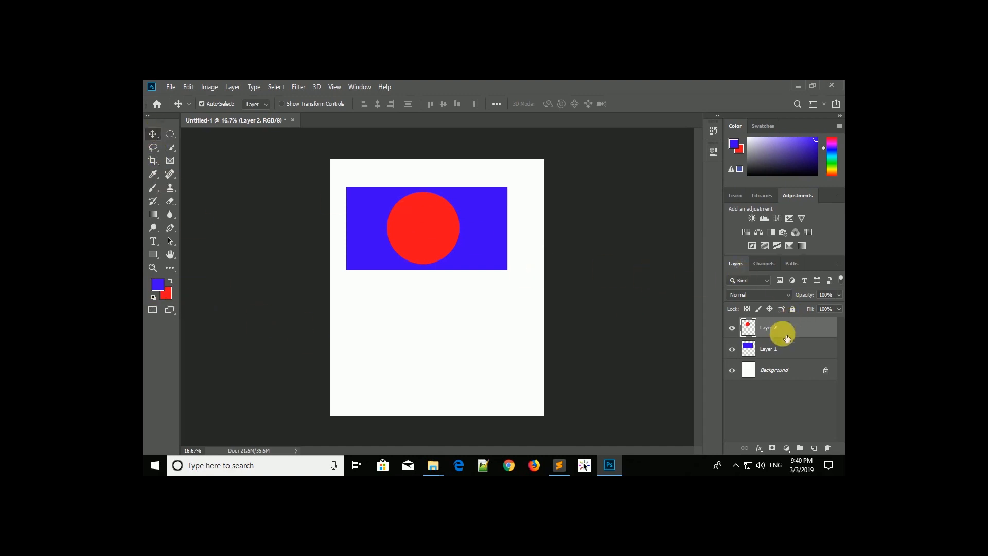
{"action": "right_click", "coordinate": [152, 137]}
{"action": "left_click", "coordinate": [478, 285]}
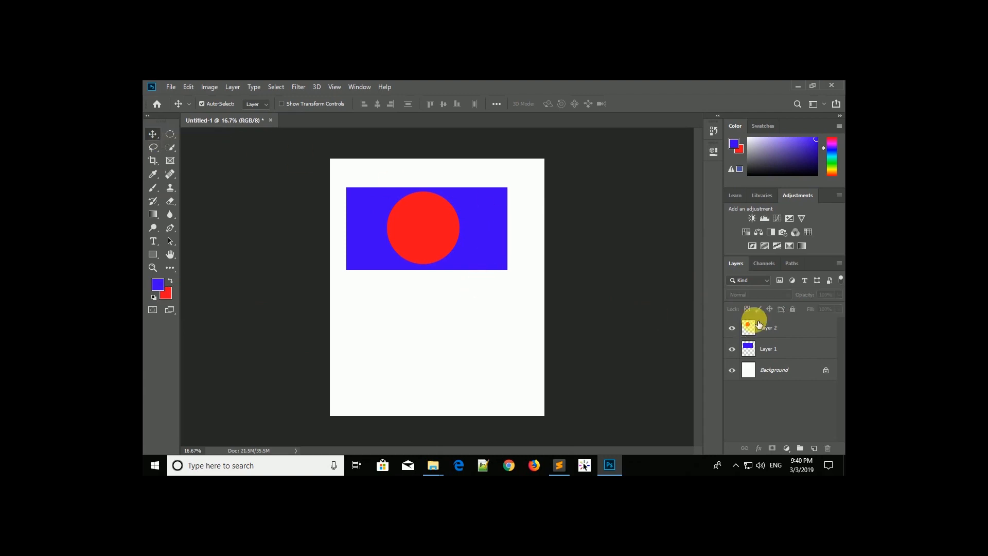
{"action": "left_click", "coordinate": [786, 329]}
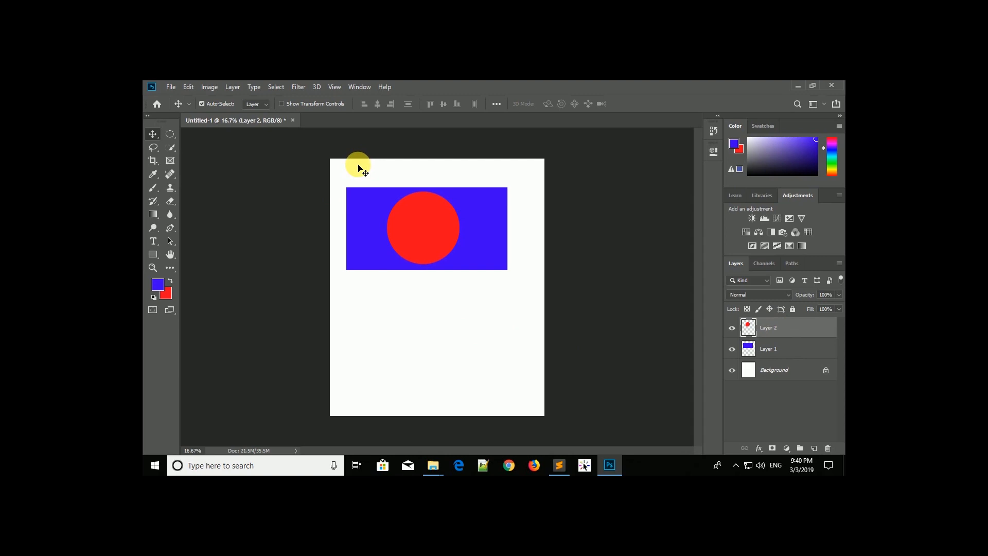
{"action": "left_click_drag", "start_coordinate": [354, 161], "coordinate": [466, 306]}
{"action": "left_click", "coordinate": [618, 326]}
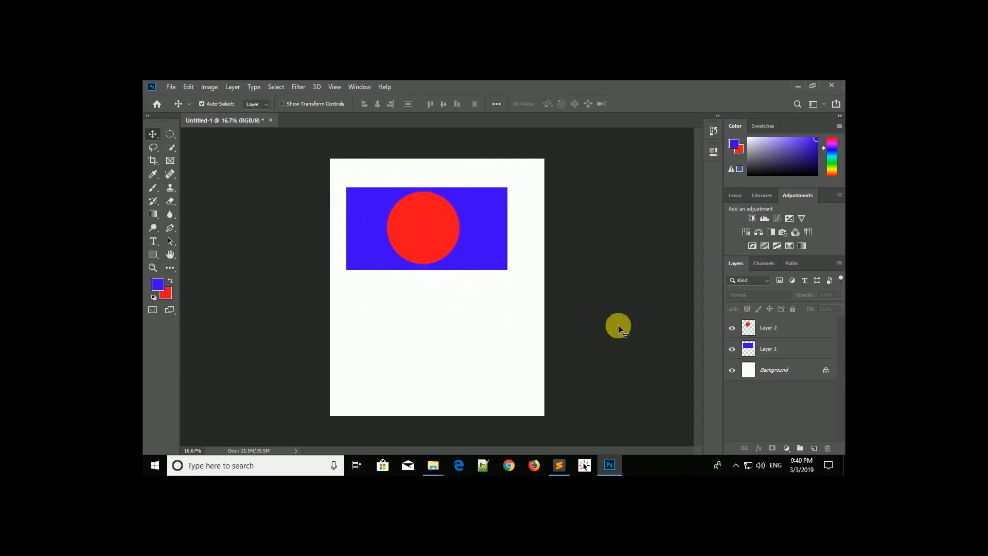
Step: Merge Layer 1 and Layer 2 into one layer and move the combined flag down and right toward the page's horizontal center
{"action": "left_click", "coordinate": [785, 335]}
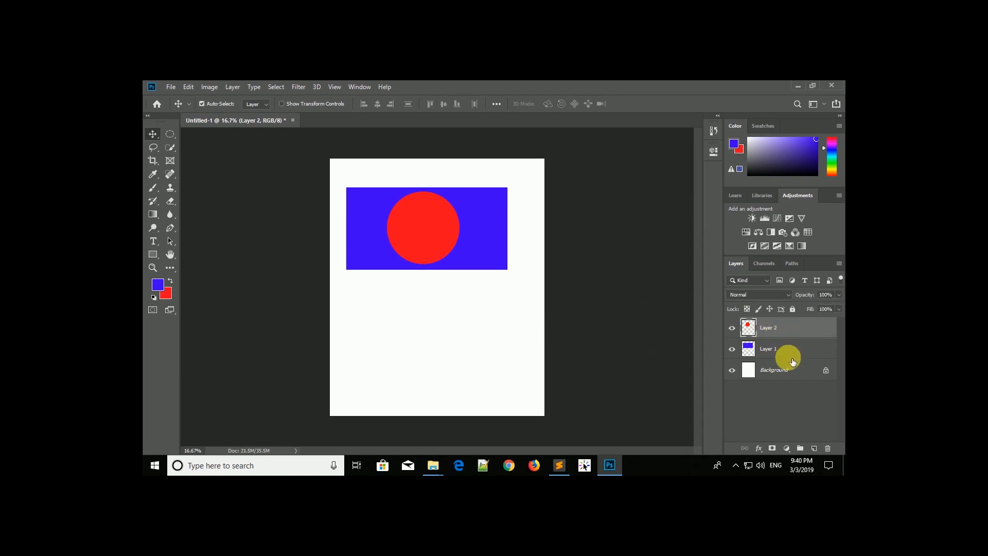
{"action": "left_click", "coordinate": [790, 351], "text": "ctrl"}
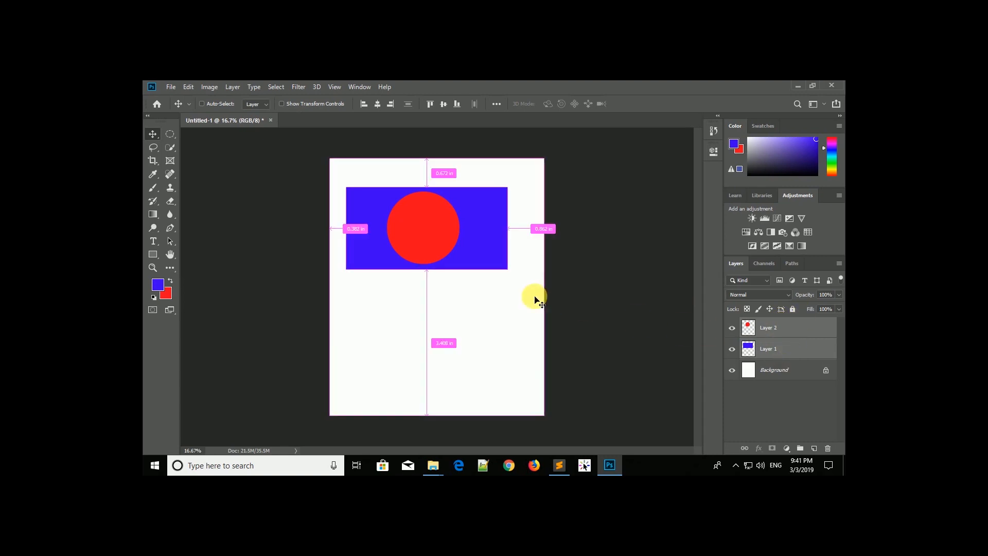
{"action": "right_click", "coordinate": [799, 342]}
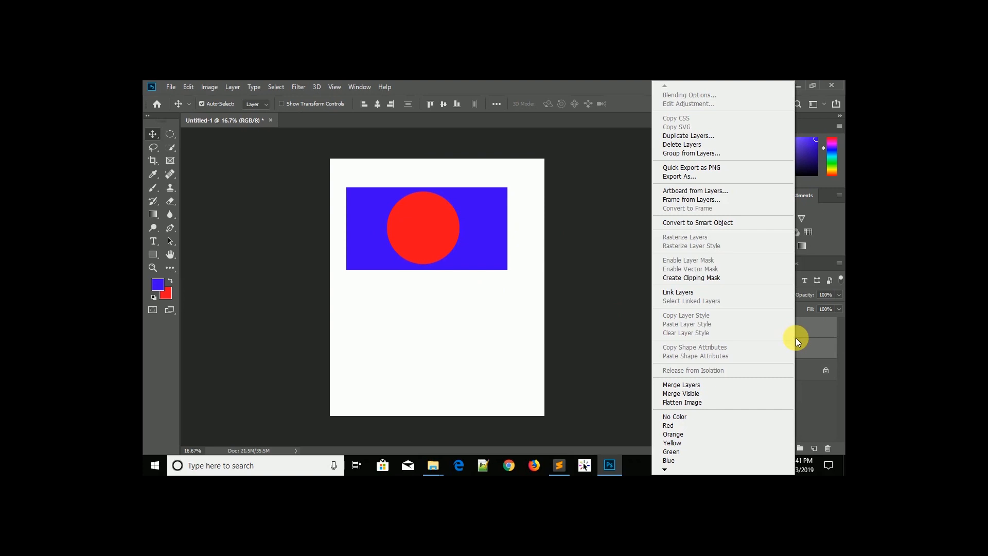
{"action": "left_click", "coordinate": [720, 384]}
{"action": "left_click_drag", "start_coordinate": [415, 229], "coordinate": [442, 257]}
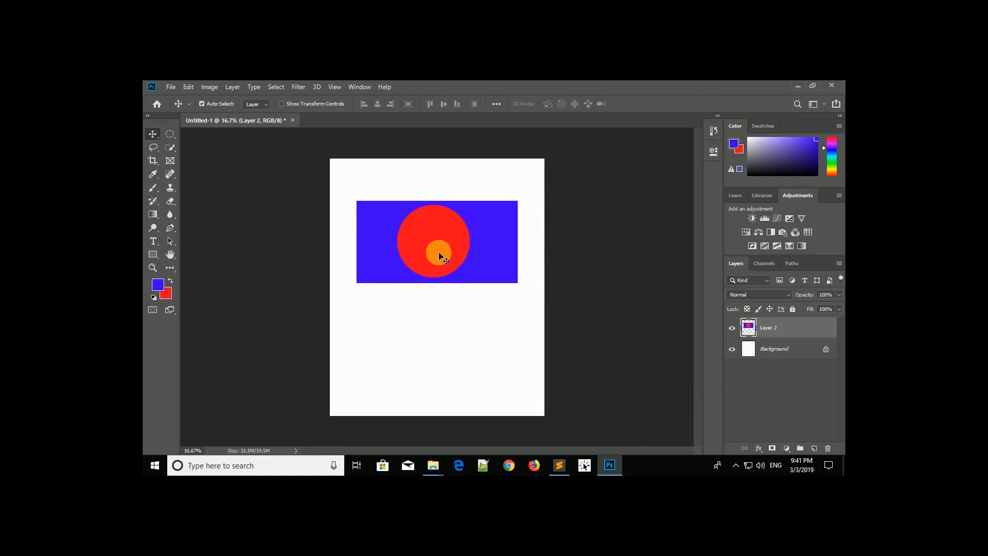
Step: Start a Warp transform on the flag and bend its top edge into a wave, raised on the left and lowered on the right
{"action": "key", "text": "ctrl"}
{"action": "key", "text": "ctrl+t"}
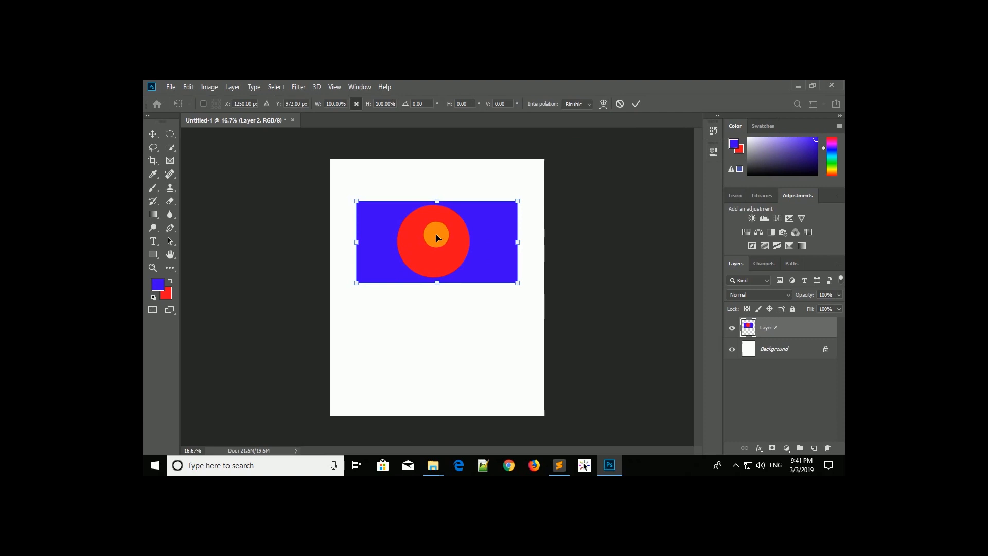
{"action": "right_click", "coordinate": [436, 234]}
{"action": "left_click", "coordinate": [468, 301]}
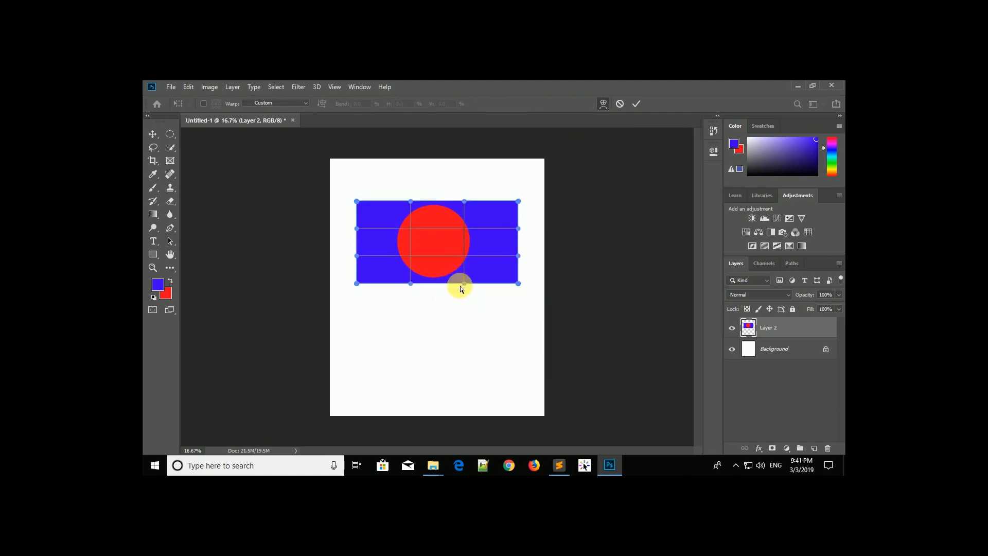
{"action": "left_click_drag", "start_coordinate": [410, 202], "coordinate": [412, 167]}
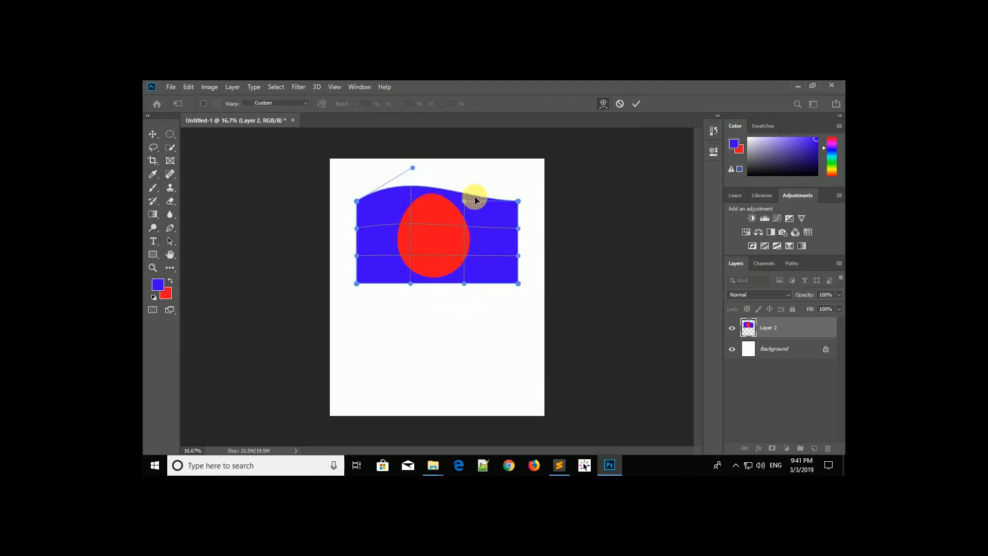
{"action": "left_click_drag", "start_coordinate": [466, 202], "coordinate": [460, 227]}
{"action": "left_click_drag", "start_coordinate": [414, 168], "coordinate": [409, 149]}
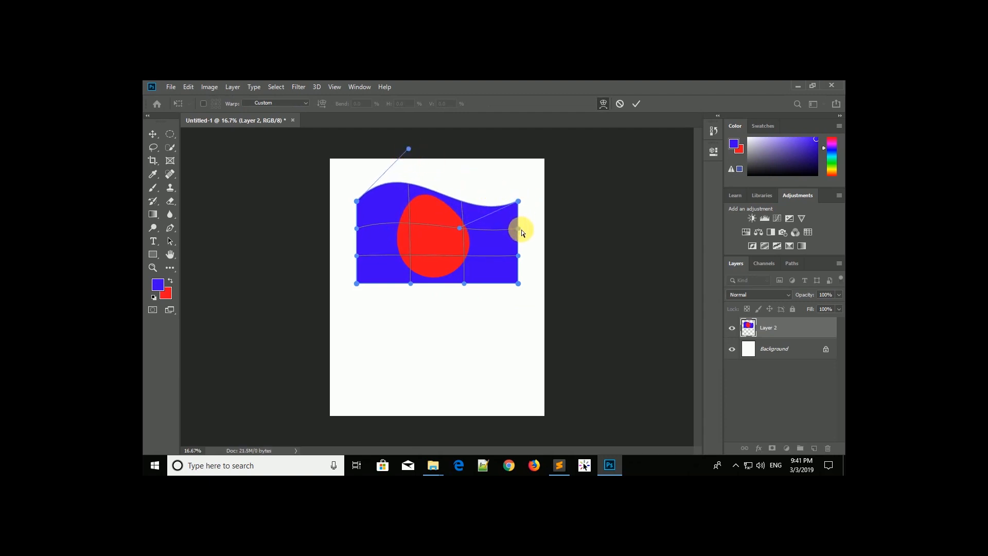
Step: Warp the flag's right edge inward and its bottom edge into a matching wave, adjust the right corners, and apply the transform
{"action": "left_click_drag", "start_coordinate": [514, 227], "coordinate": [502, 257]}
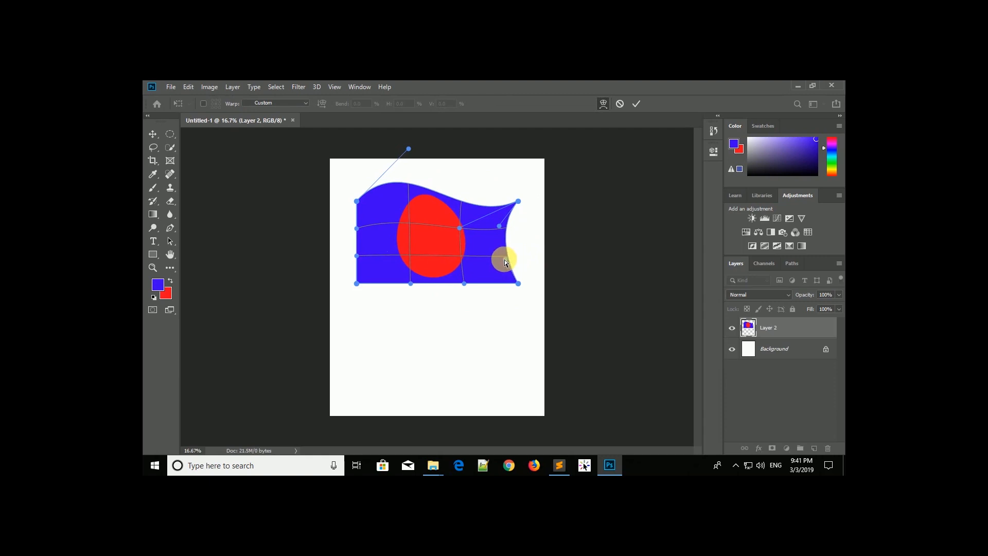
{"action": "left_click_drag", "start_coordinate": [462, 284], "coordinate": [464, 300]}
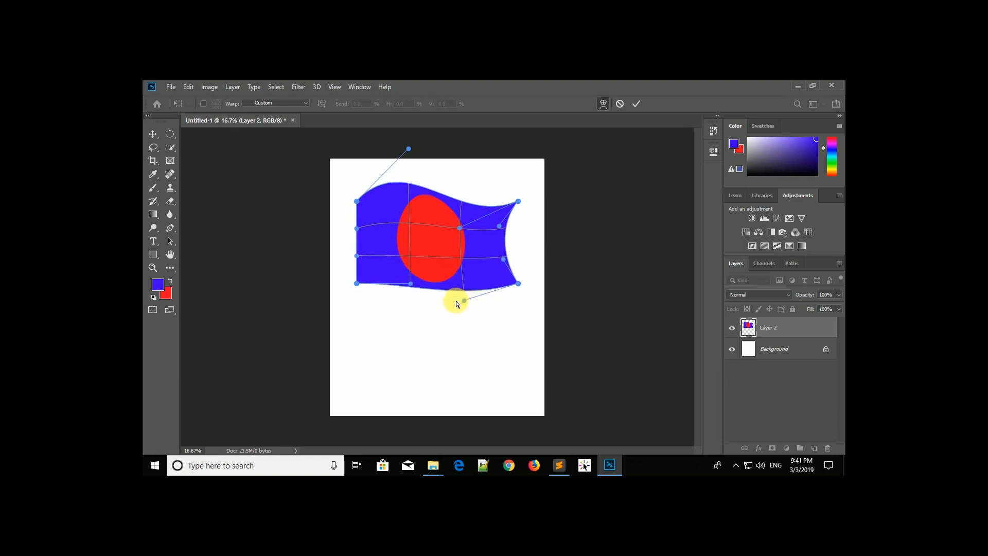
{"action": "left_click_drag", "start_coordinate": [414, 279], "coordinate": [416, 233]}
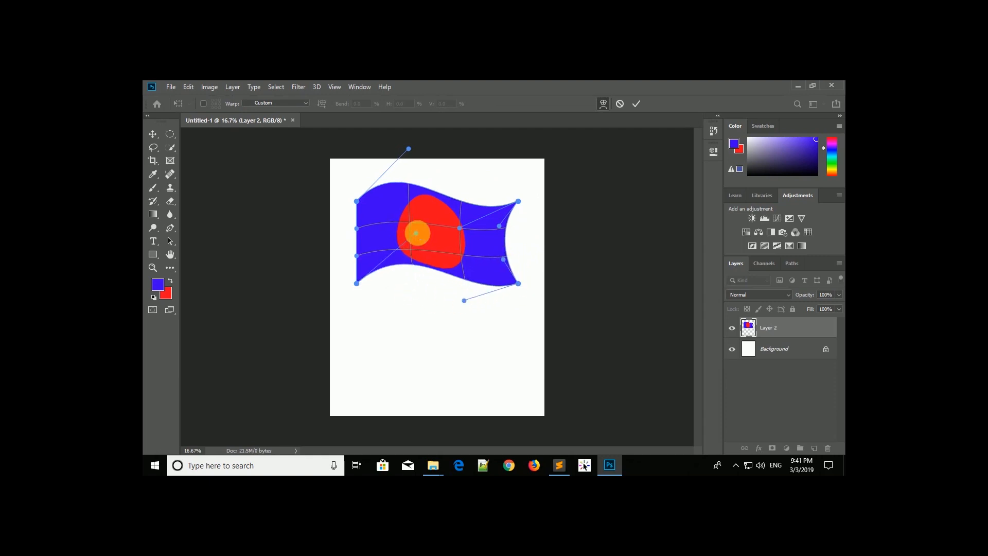
{"action": "left_click_drag", "start_coordinate": [518, 201], "coordinate": [511, 204]}
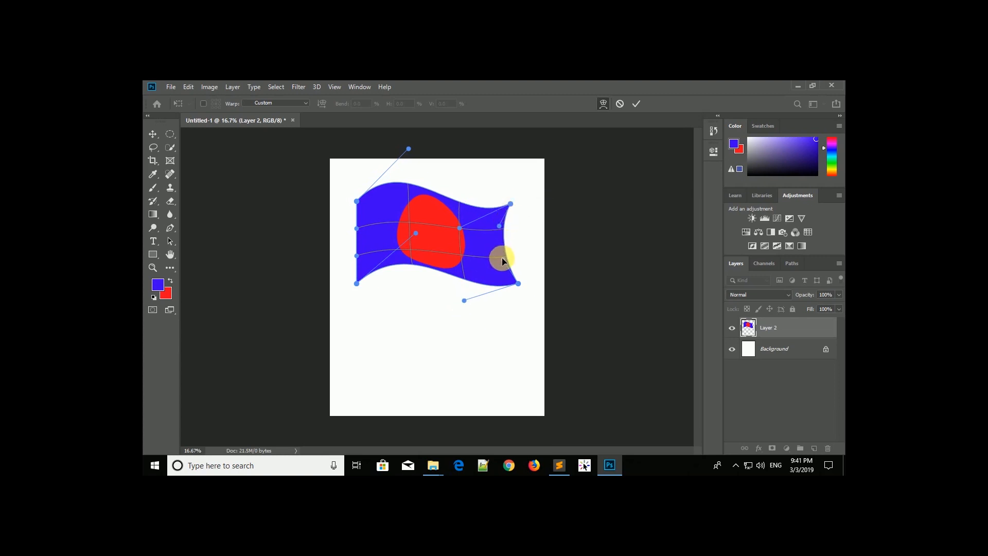
{"action": "left_click_drag", "start_coordinate": [500, 259], "coordinate": [513, 278]}
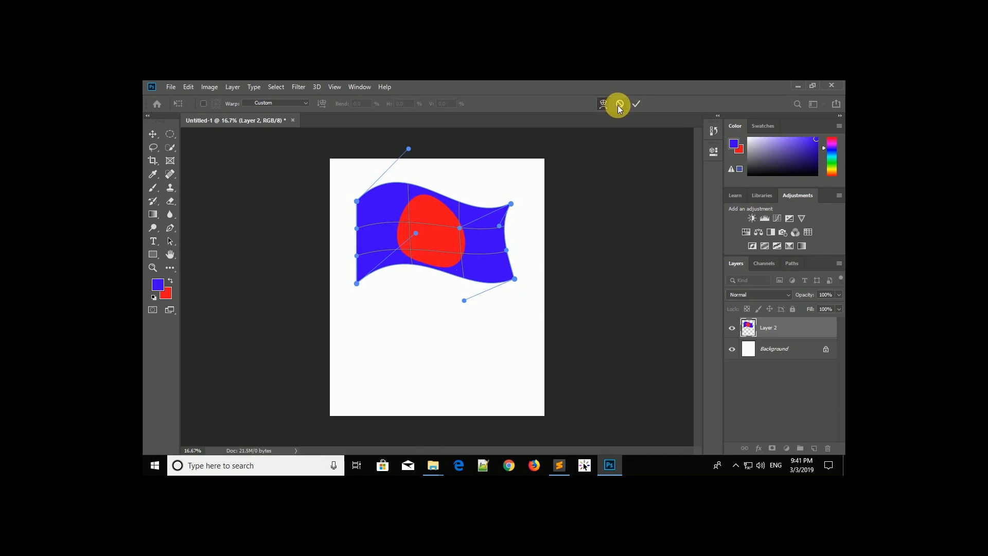
{"action": "left_click", "coordinate": [637, 102]}
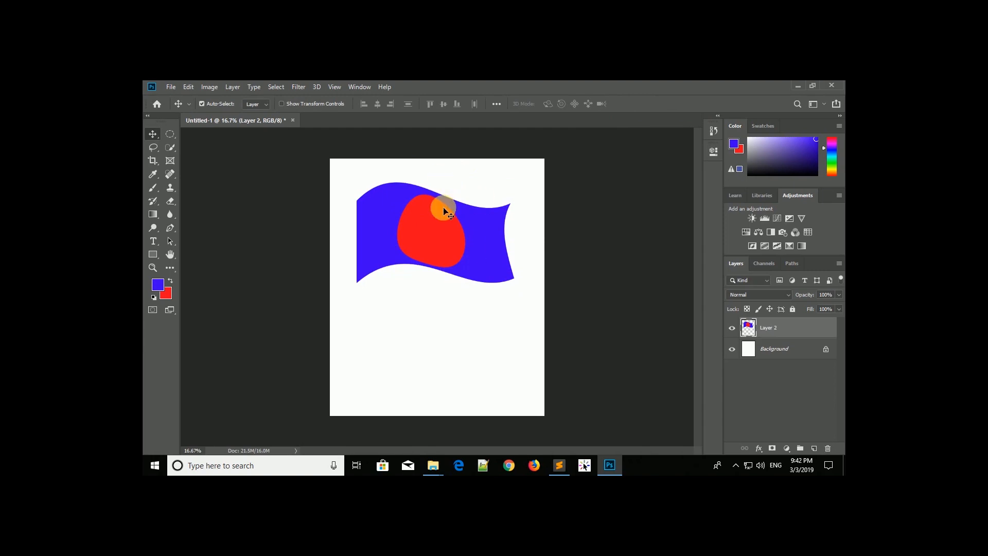
Step: Warp the flag again to refine its upper wave and the circle's shape, and apply the transform
{"action": "key", "text": "ctrl"}
{"action": "key", "text": "ctrl+t"}
{"action": "right_click", "coordinate": [406, 212]}
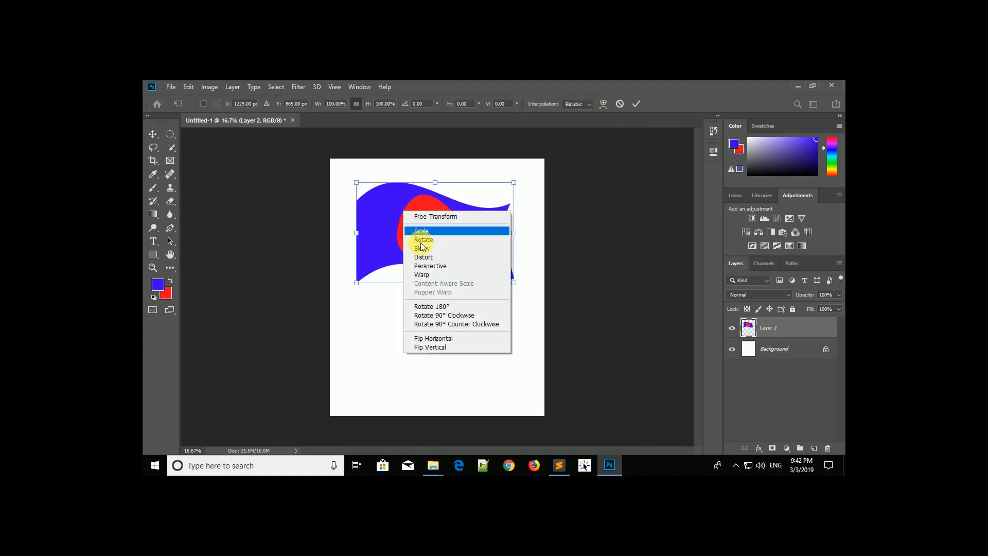
{"action": "left_click", "coordinate": [419, 274]}
{"action": "left_click_drag", "start_coordinate": [393, 215], "coordinate": [398, 227]}
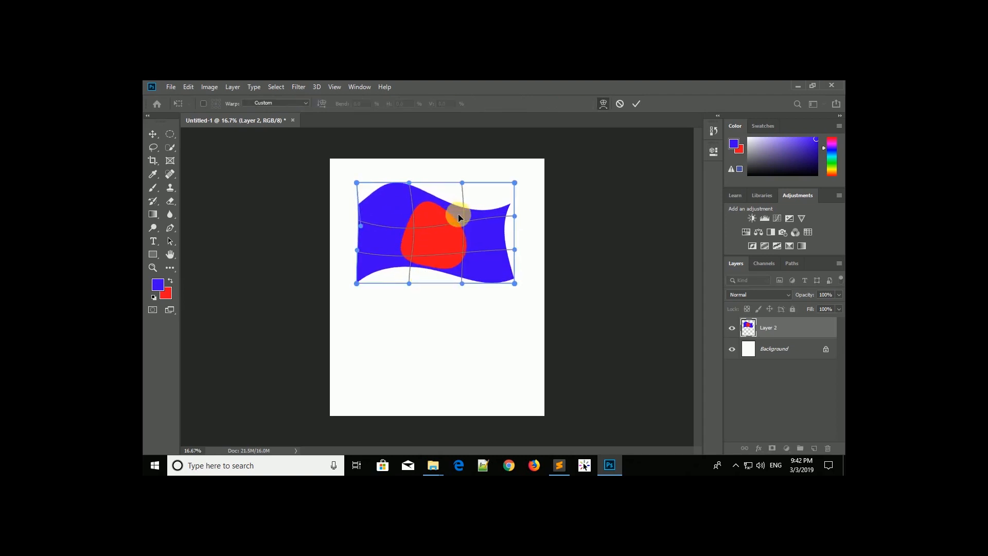
{"action": "left_click_drag", "start_coordinate": [466, 206], "coordinate": [436, 195]}
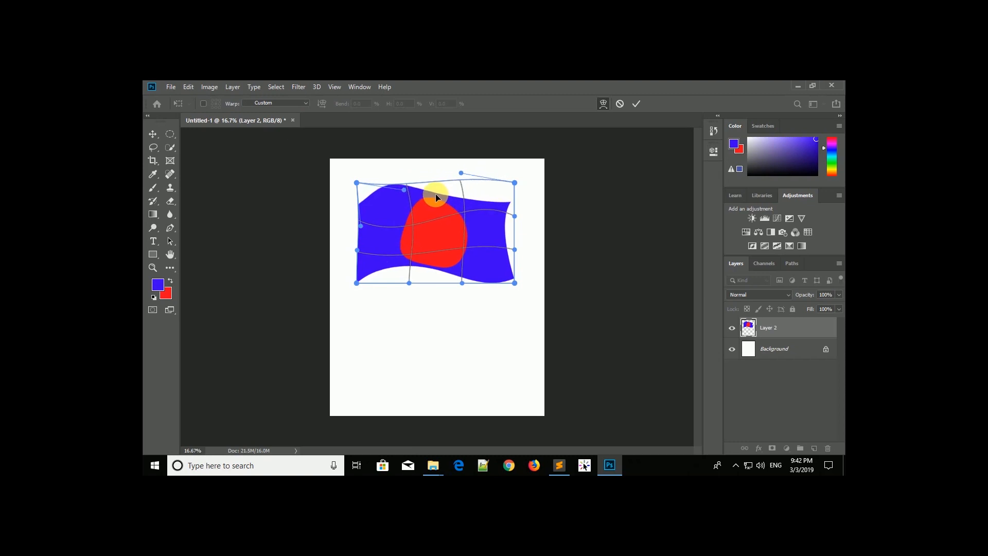
{"action": "left_click", "coordinate": [634, 105]}
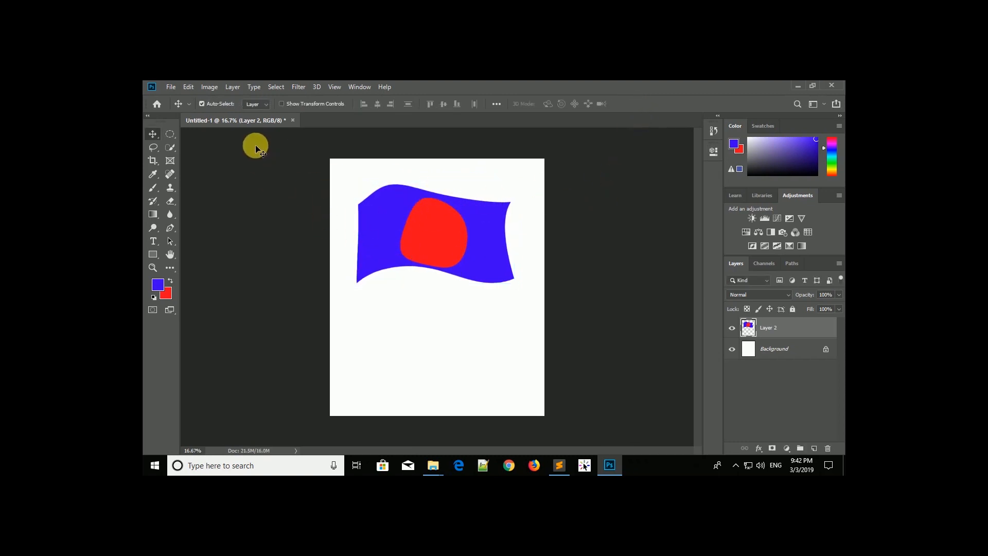
Step: Make a tall, narrow rectangular marquee selection left of the flag and set the foreground color to near-black #0b0b0c
{"action": "left_click", "coordinate": [170, 134]}
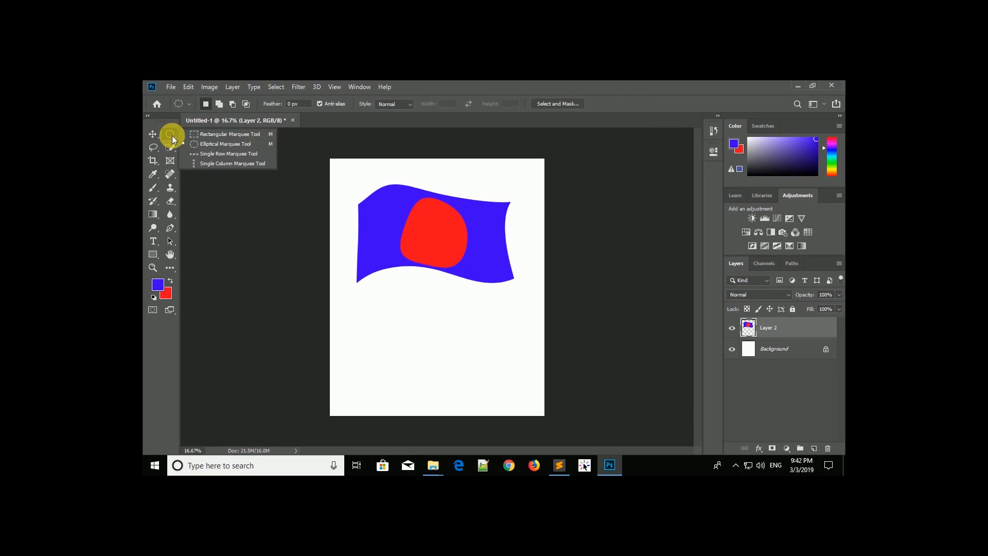
{"action": "left_click", "coordinate": [208, 135]}
{"action": "left_click_drag", "start_coordinate": [338, 193], "coordinate": [348, 410]}
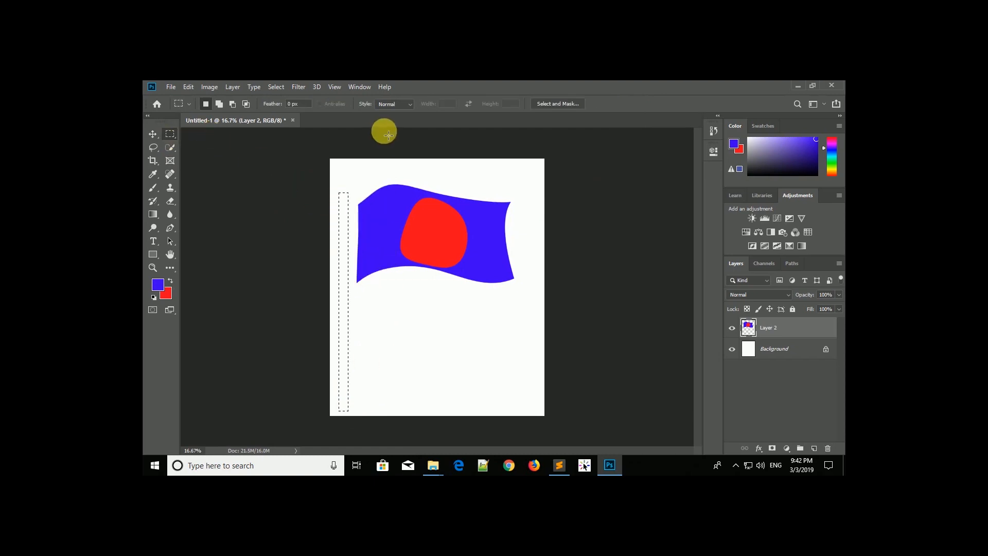
{"action": "left_click", "coordinate": [157, 286]}
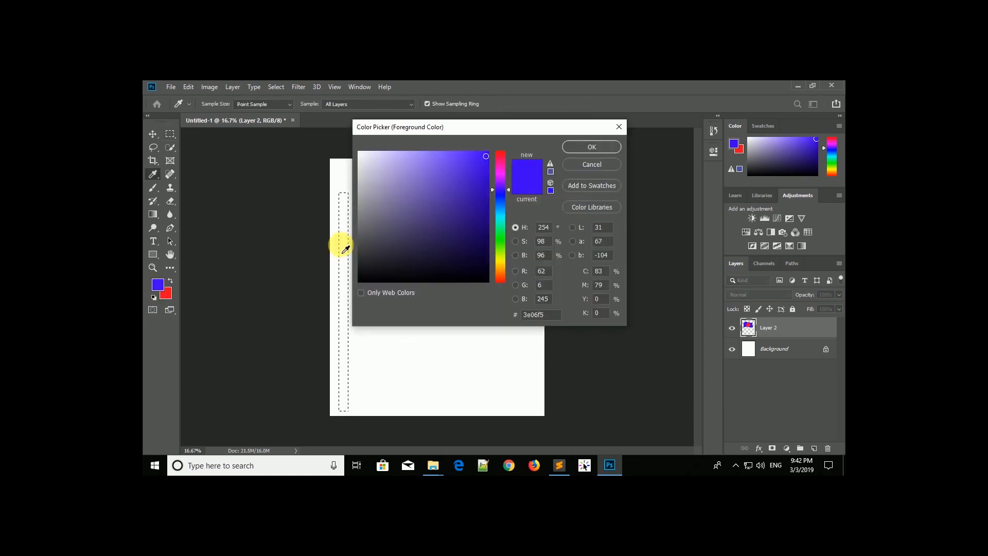
{"action": "left_click", "coordinate": [367, 276]}
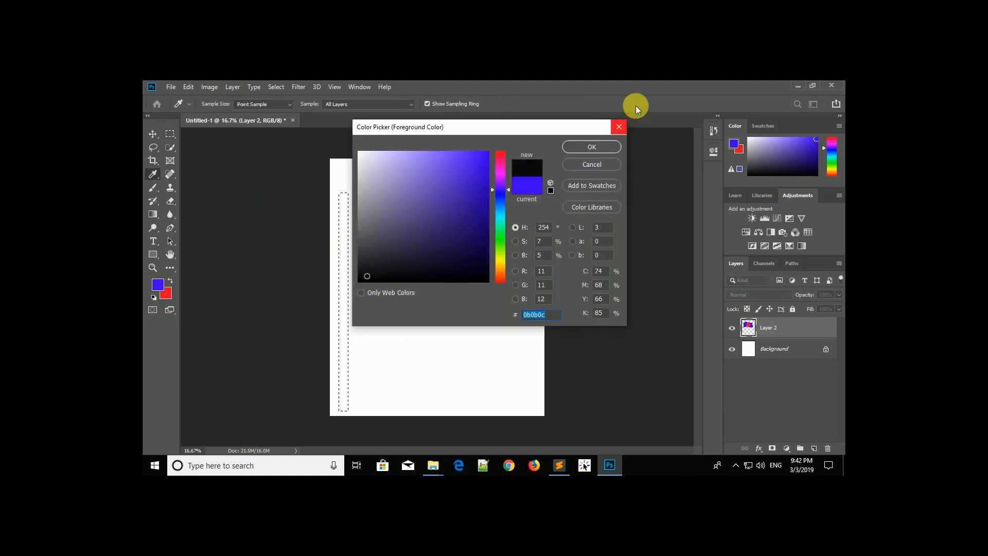
{"action": "left_click", "coordinate": [608, 147]}
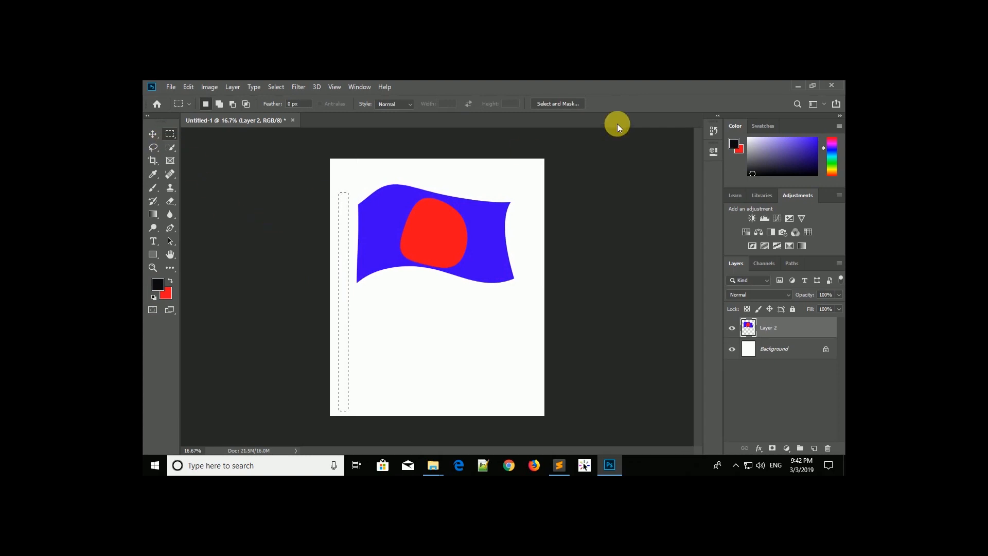
Step: Fill the narrow selection with the foreground color, undo that fill, and fill it again on a new layer
{"action": "key", "text": "alt+BackSpace"}
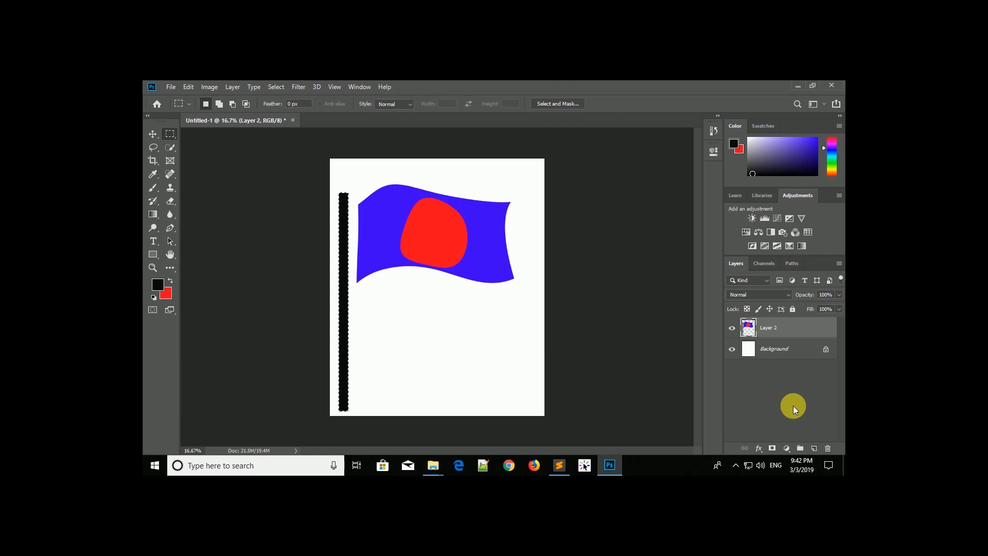
{"action": "key", "text": "ctrl+z"}
{"action": "left_click", "coordinate": [813, 449]}
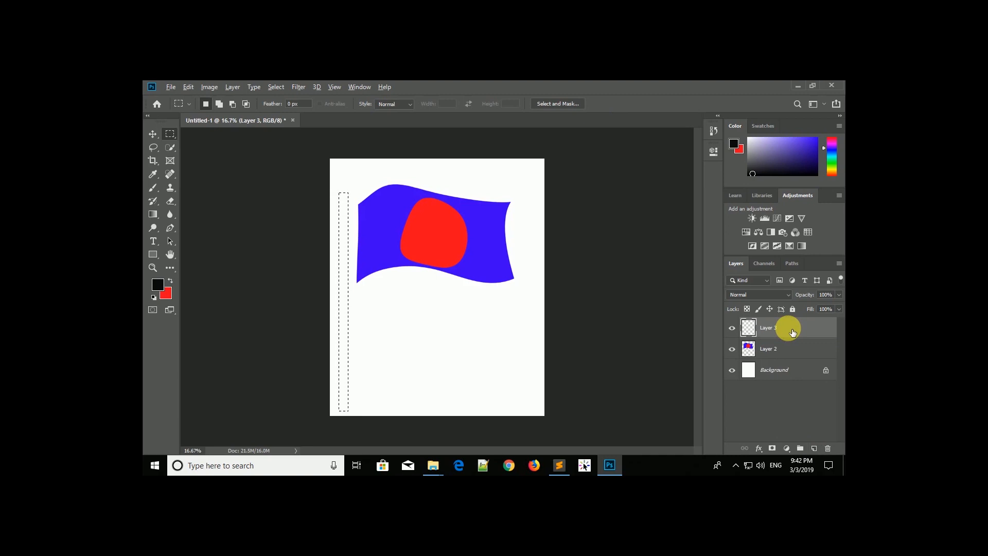
{"action": "key", "text": "alt+BackSpace"}
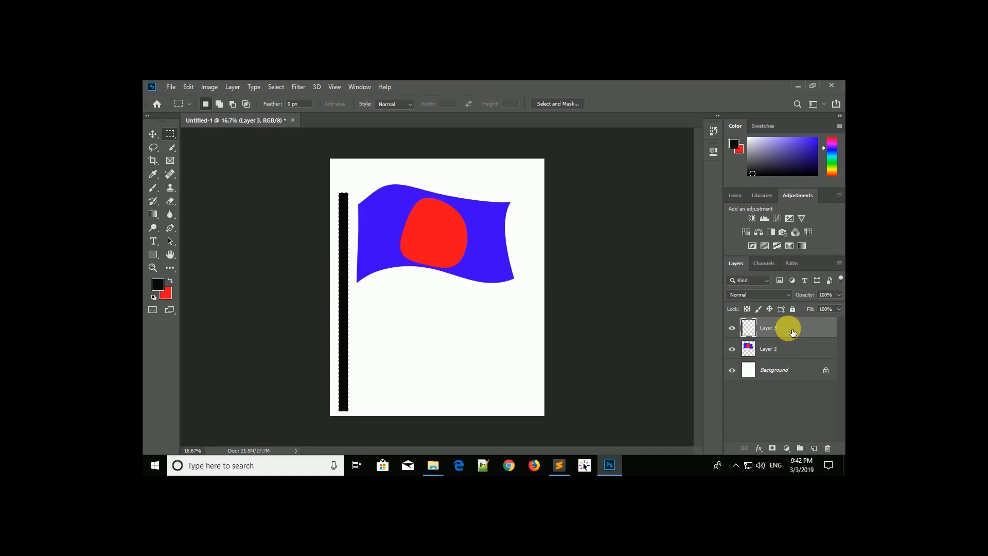
Step: Move the black pole right against the flag's left edge and merge the pole and flag layers
{"action": "left_click", "coordinate": [151, 135]}
{"action": "left_click_drag", "start_coordinate": [336, 235], "coordinate": [355, 236]}
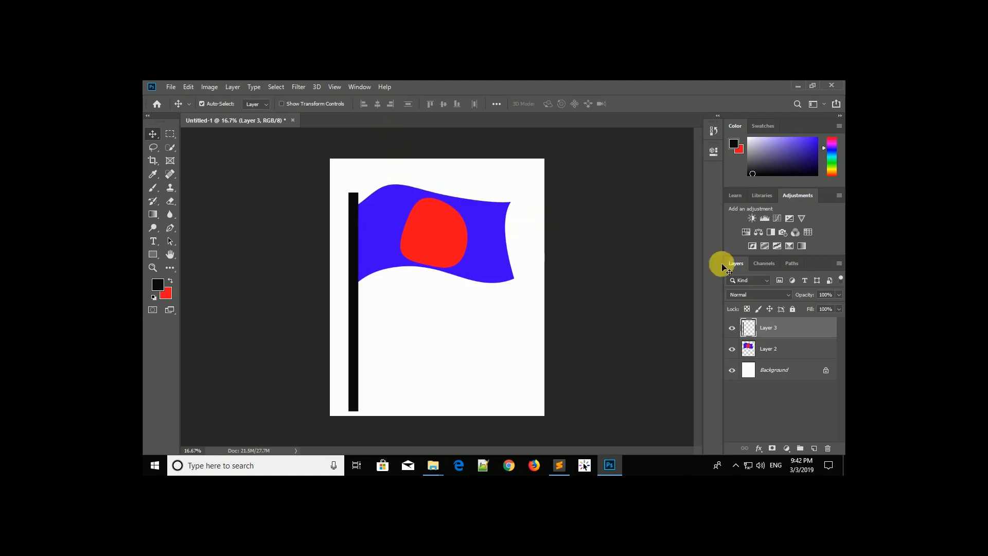
{"action": "left_click", "coordinate": [800, 349], "text": "ctrl"}
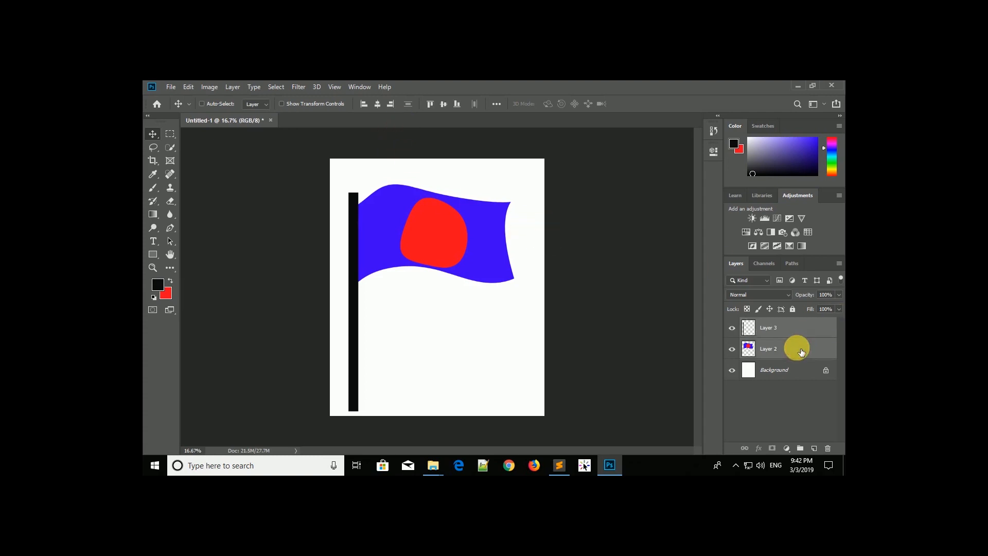
{"action": "right_click", "coordinate": [795, 343]}
{"action": "left_click", "coordinate": [716, 394]}
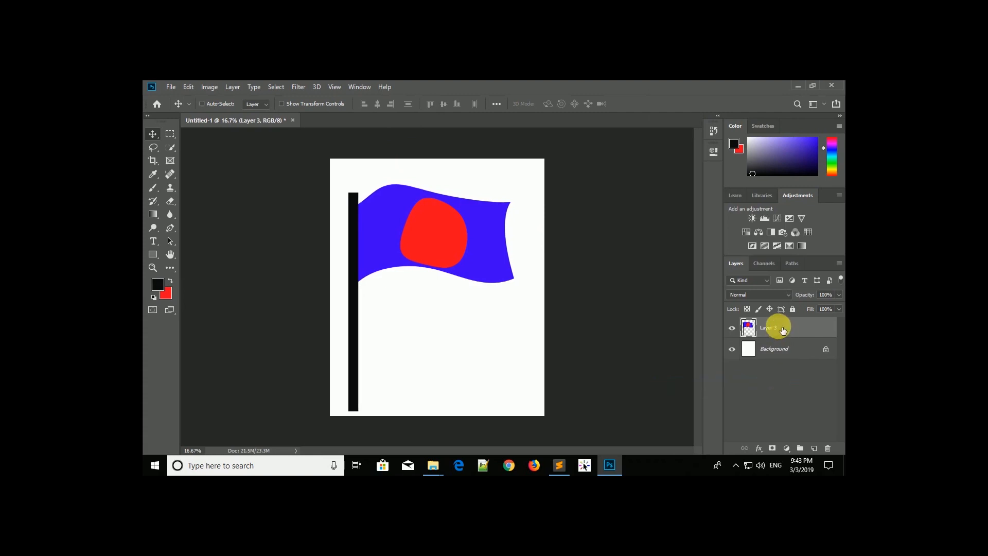
Step: Save the flag document to the Desktop as Untitled-1.psd in Photoshop format with Maximize Compatibility on
{"action": "left_click", "coordinate": [170, 87]}
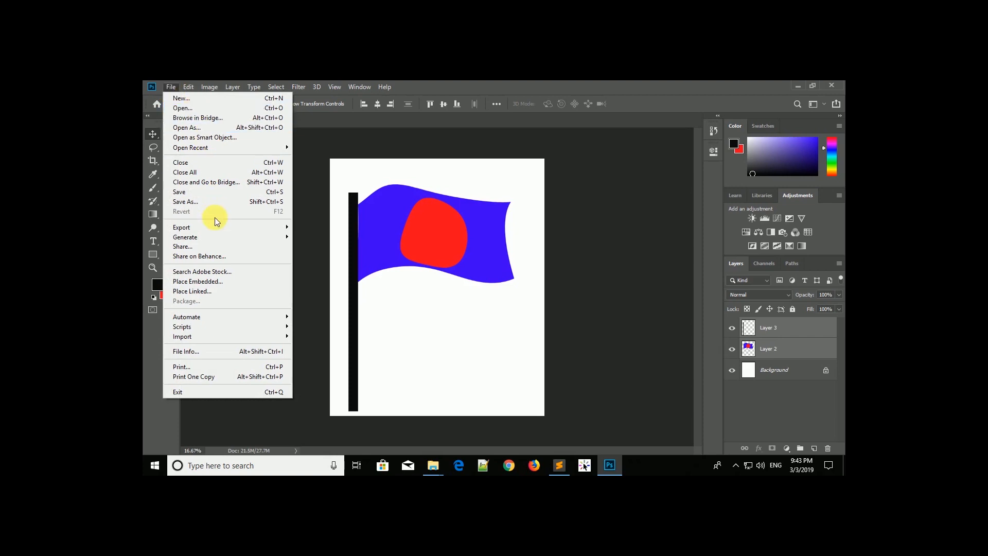
{"action": "left_click", "coordinate": [200, 192]}
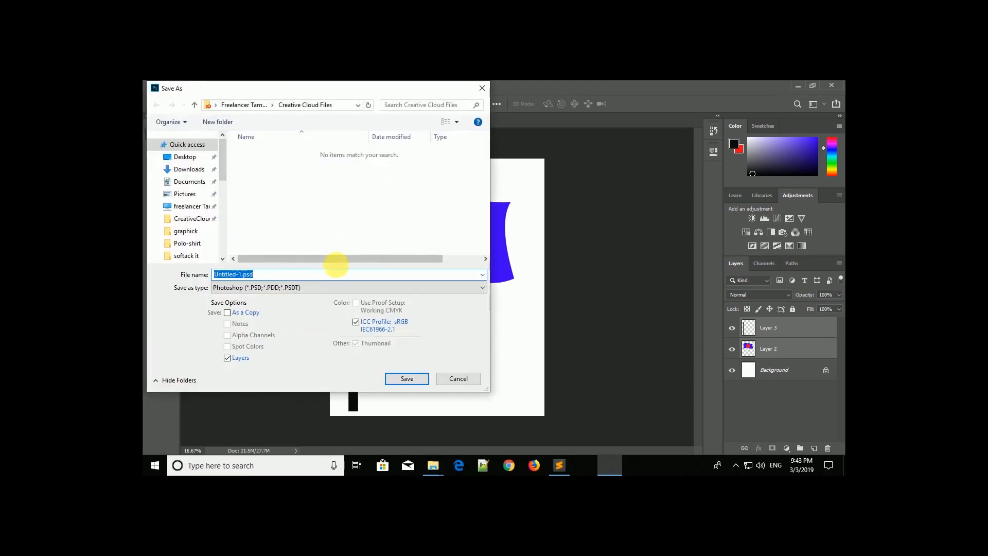
{"action": "left_click", "coordinate": [241, 275]}
{"action": "left_click_drag", "start_coordinate": [242, 276], "coordinate": [213, 275]}
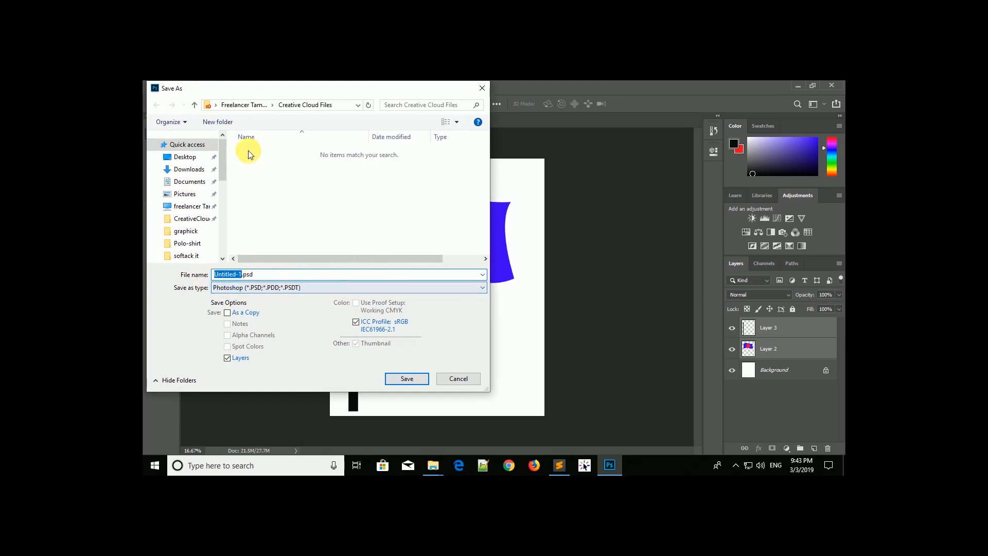
{"action": "left_click", "coordinate": [185, 157]}
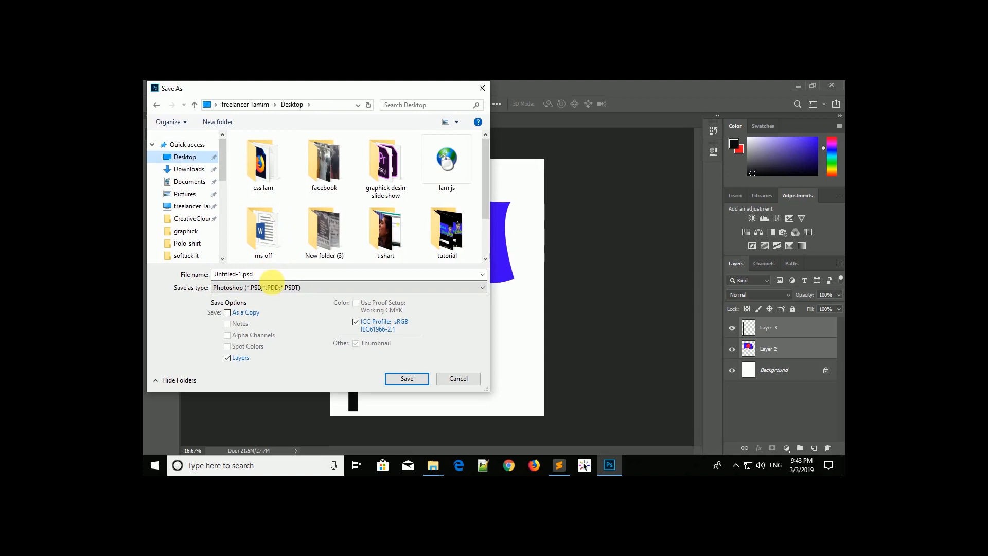
{"action": "left_click", "coordinate": [409, 379]}
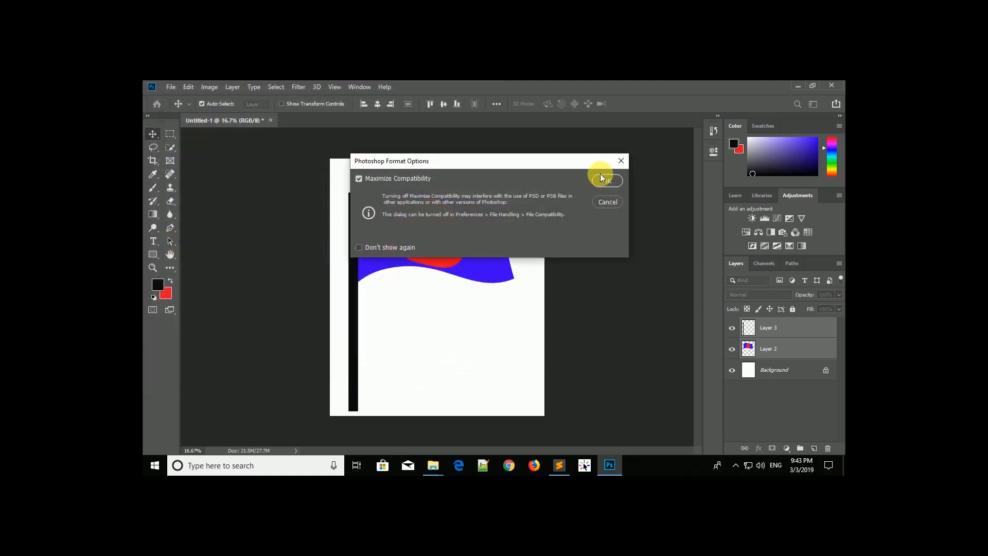
{"action": "left_click", "coordinate": [606, 181]}
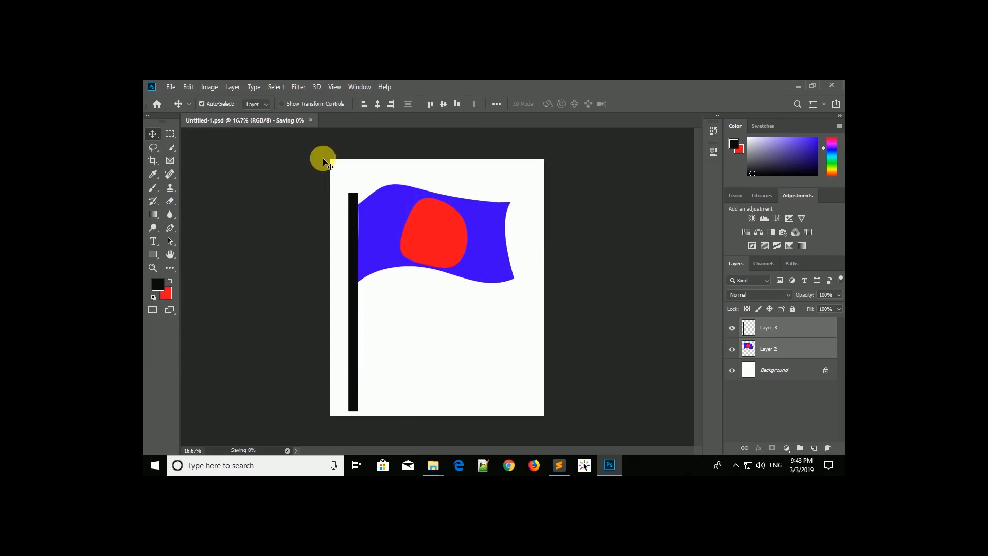
Step: Save a JPEG version of the flag to the Desktop at quality 8 with the Baseline ("Standard") format
{"action": "left_click", "coordinate": [170, 87]}
{"action": "left_click", "coordinate": [219, 201]}
{"action": "left_click", "coordinate": [262, 287]}
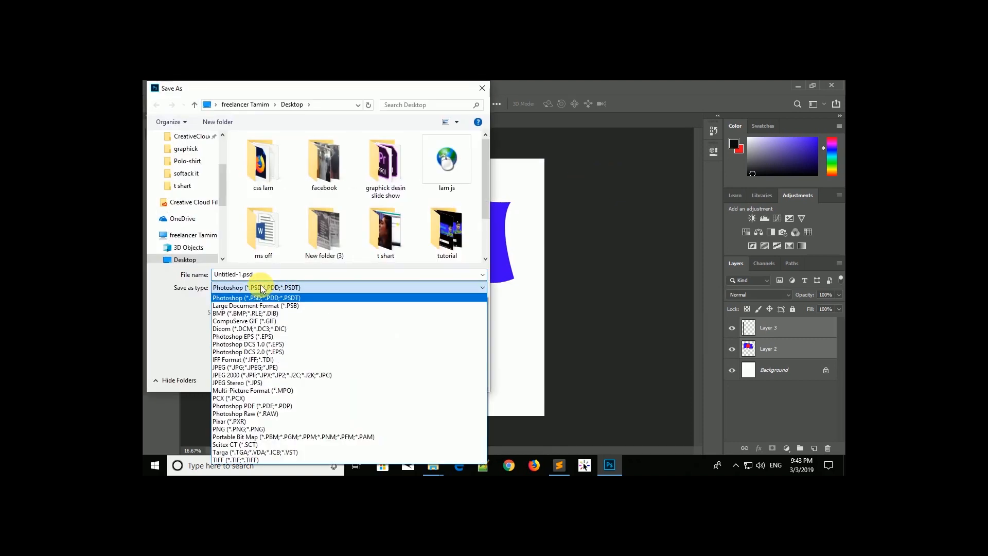
{"action": "left_click", "coordinate": [244, 367]}
{"action": "left_click", "coordinate": [411, 378]}
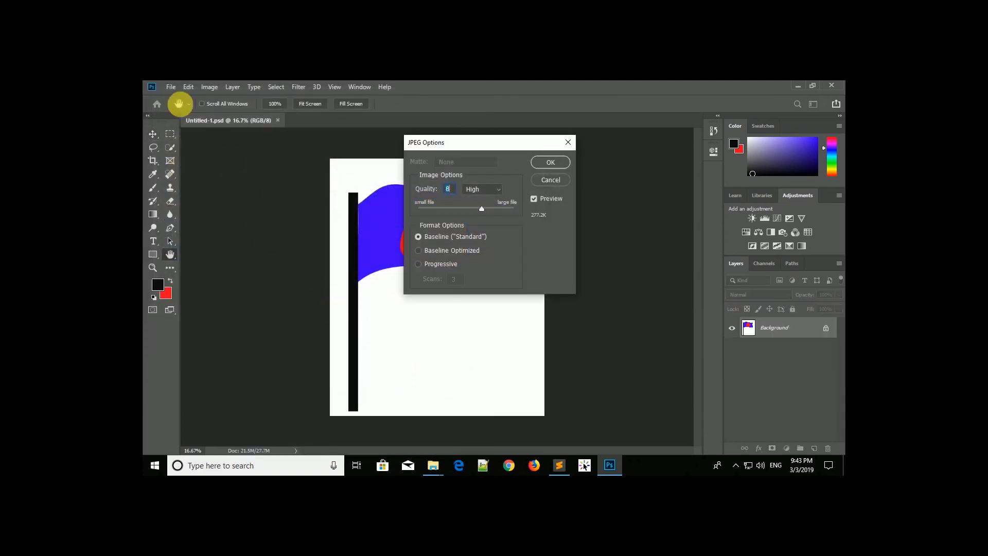
{"action": "left_click", "coordinate": [551, 162]}
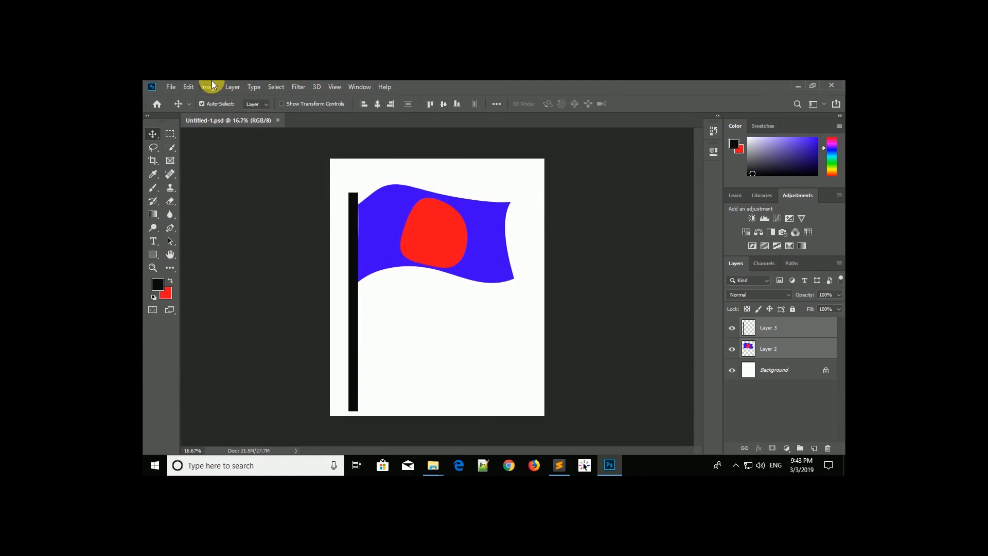
Step: Close Photoshop and move the saved PSD and JPG files away from the other desktop icons, near the wallpaper portrait
{"action": "left_click", "coordinate": [831, 86]}
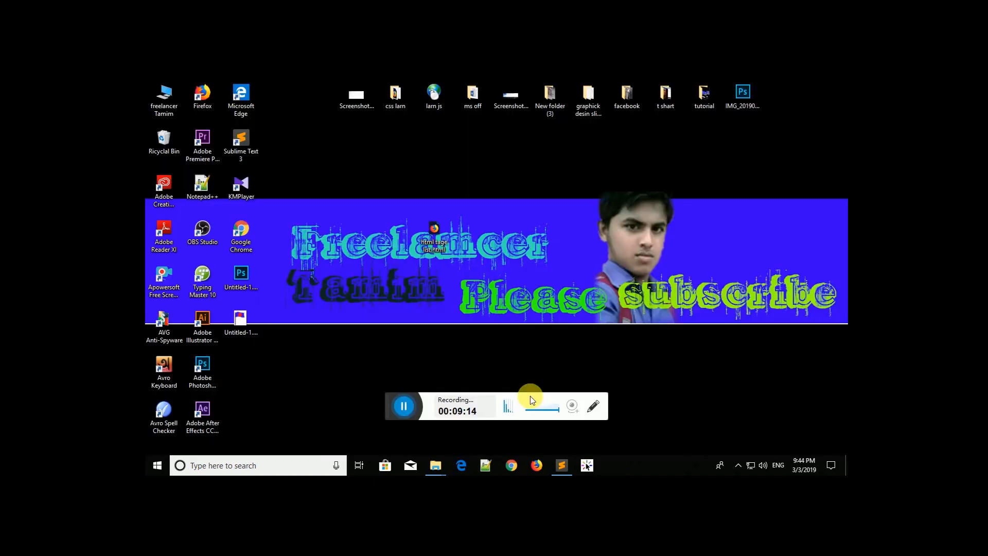
{"action": "left_click_drag", "start_coordinate": [241, 274], "coordinate": [665, 278]}
{"action": "left_click_drag", "start_coordinate": [241, 322], "coordinate": [703, 323]}
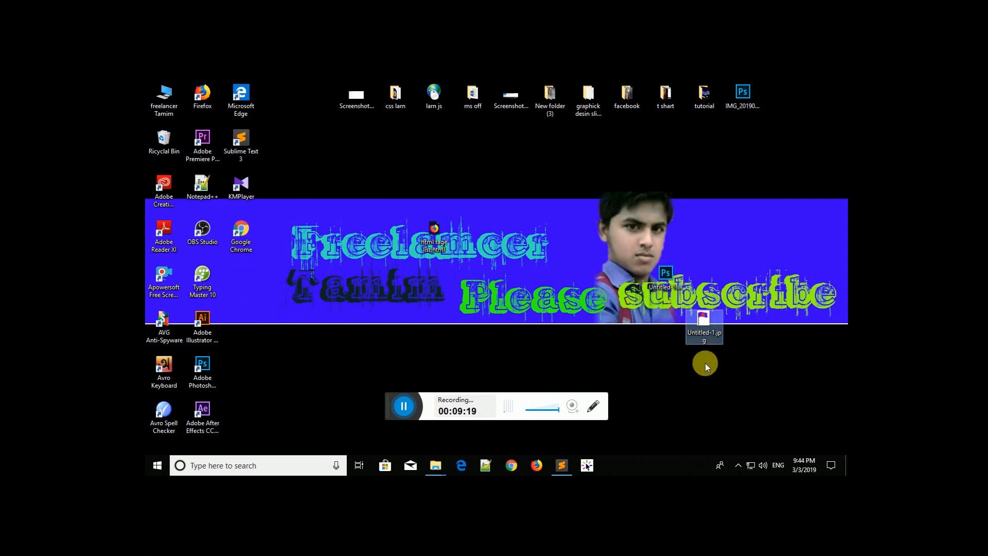
Step: Open Untitled-1.jpg from the desktop in Photos, set as the permanent app for .jpg files, and close the viewer after checking the flag
{"action": "double_click", "coordinate": [708, 318]}
{"action": "left_click", "coordinate": [481, 398]}
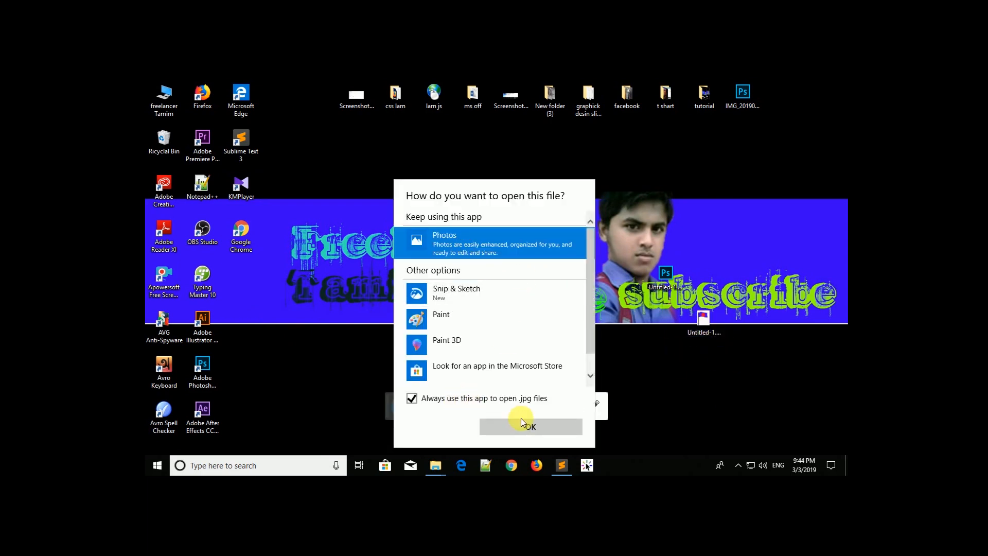
{"action": "left_click", "coordinate": [521, 422]}
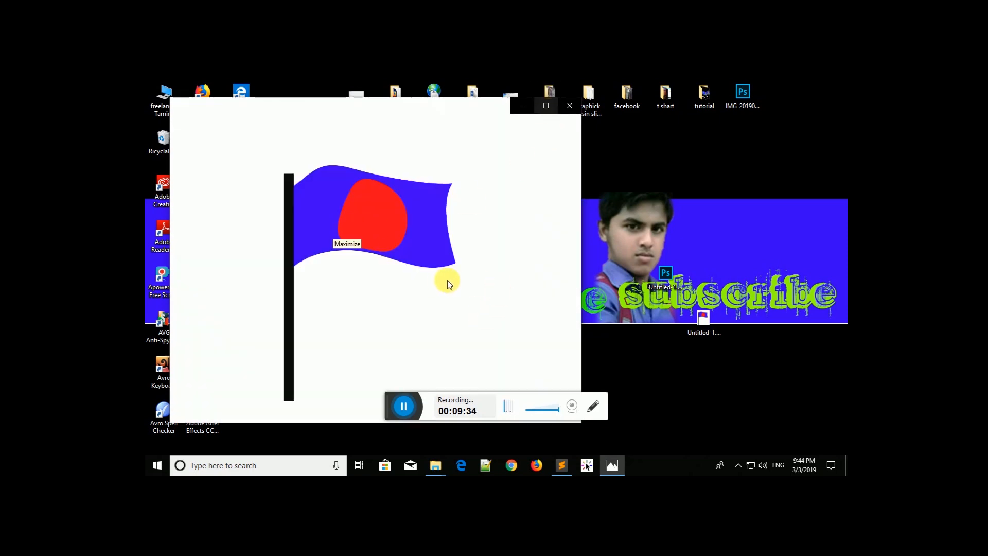
{"action": "left_click", "coordinate": [570, 106]}
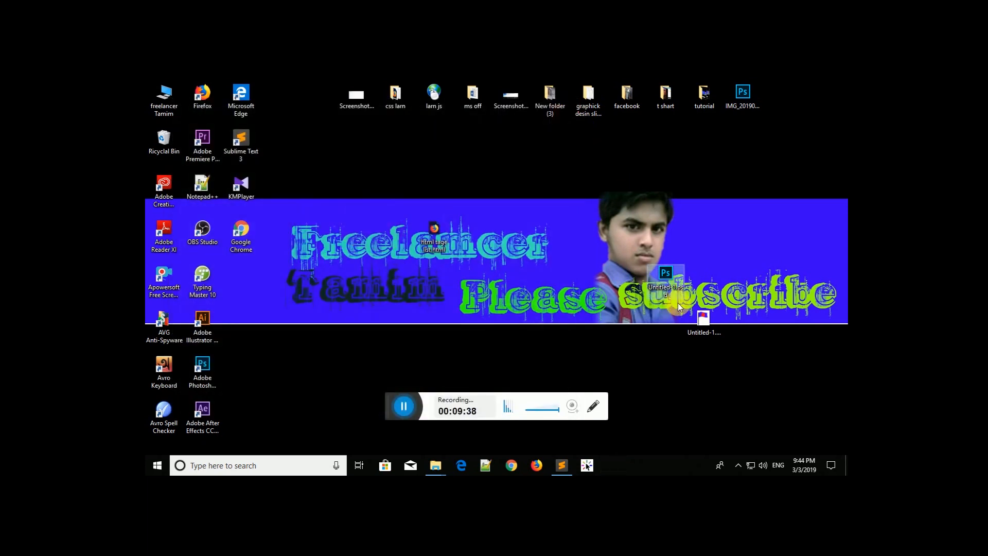